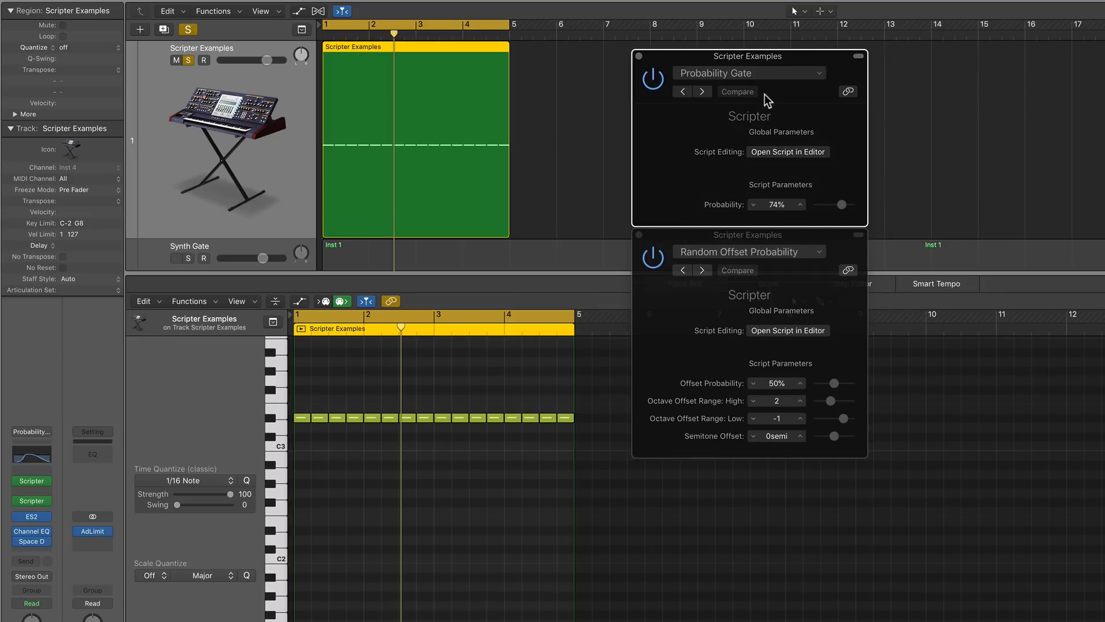
View the factory scripts available in the Probability Gate Scripter's preset list, and select the Scripter Examples track.
{"action": "left_click", "coordinate": [770, 76]}
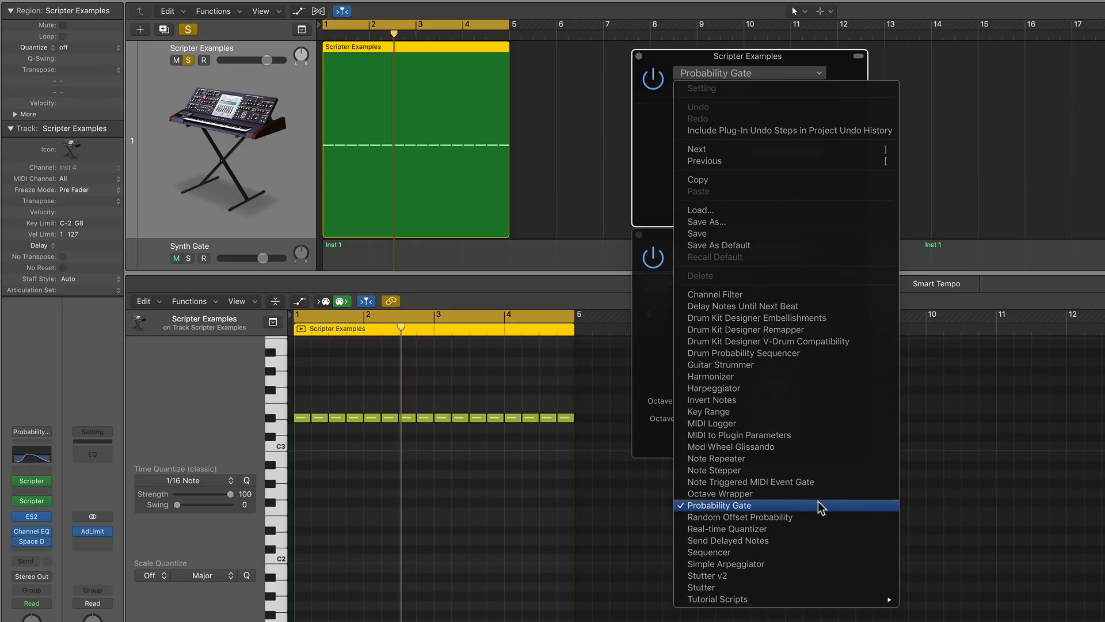
{"action": "left_click", "coordinate": [662, 191]}
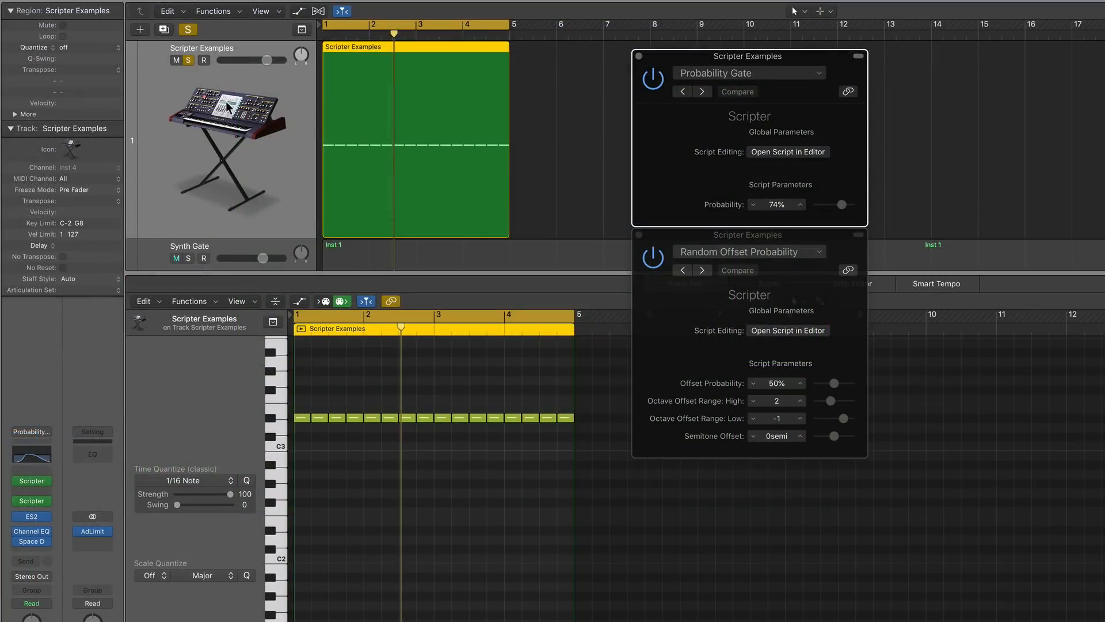
{"action": "left_click", "coordinate": [226, 101]}
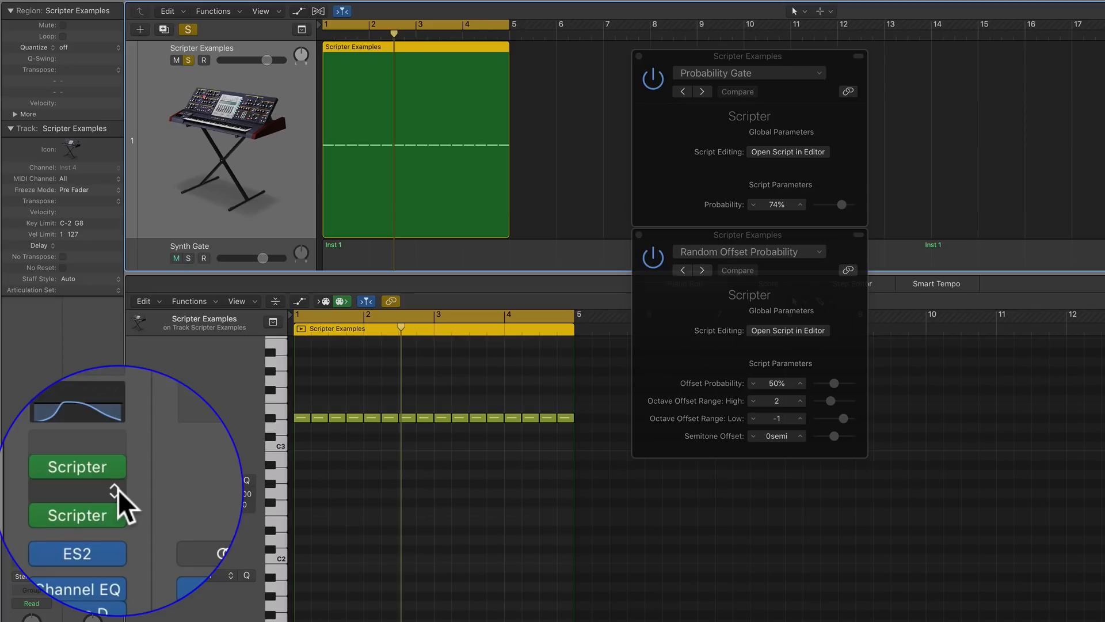
Bypass both the Random Offset Probability and Probability Gate scripts and play the Scripter Examples region unprocessed.
{"action": "left_click", "coordinate": [653, 262]}
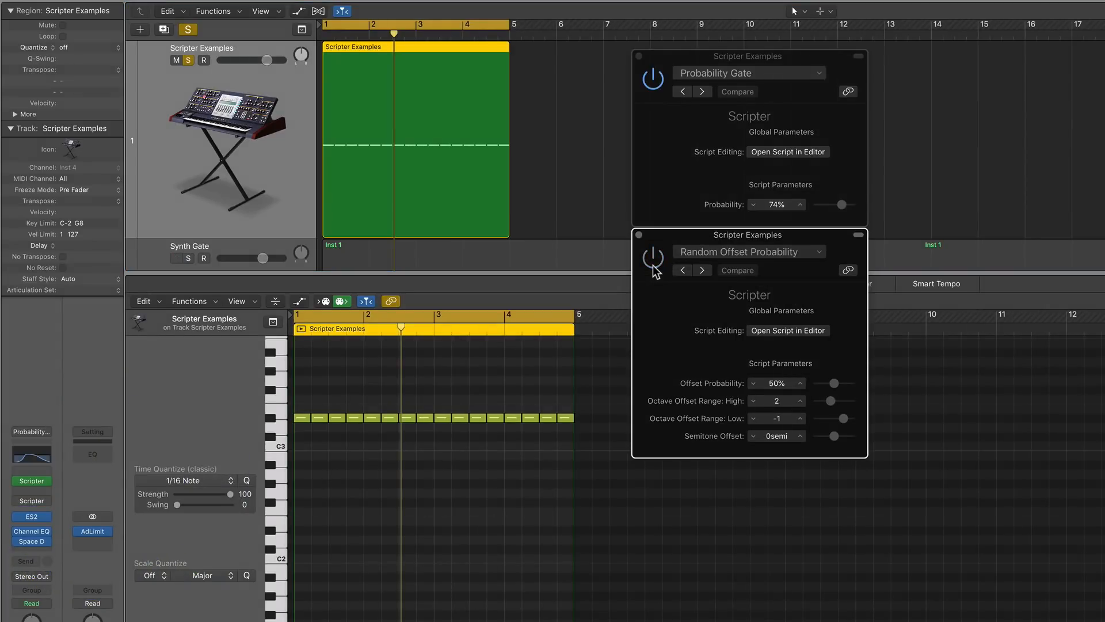
{"action": "left_click", "coordinate": [654, 204]}
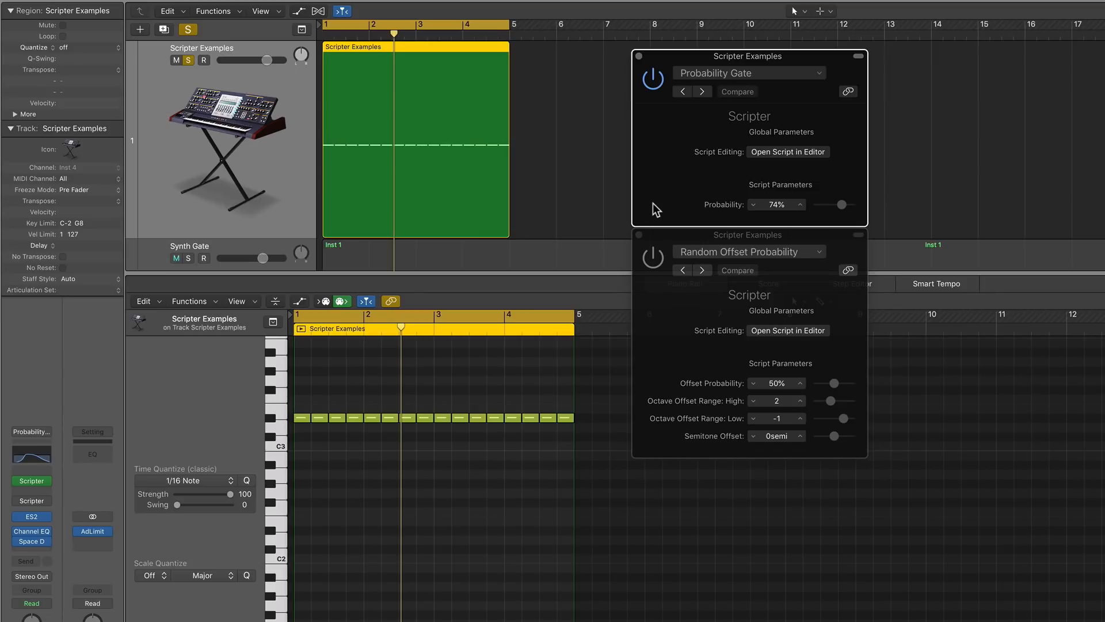
{"action": "left_click", "coordinate": [651, 87]}
{"action": "key", "text": "space"}
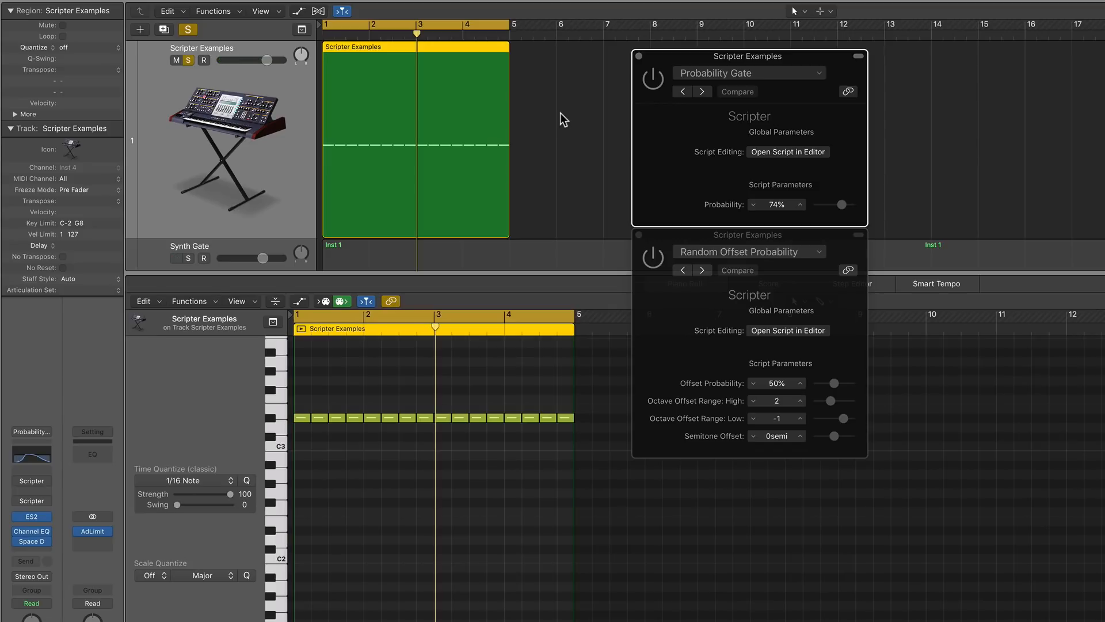
Enable the Probability Gate script, set its probability to 100%, and play the region.
{"action": "left_click", "coordinate": [652, 80]}
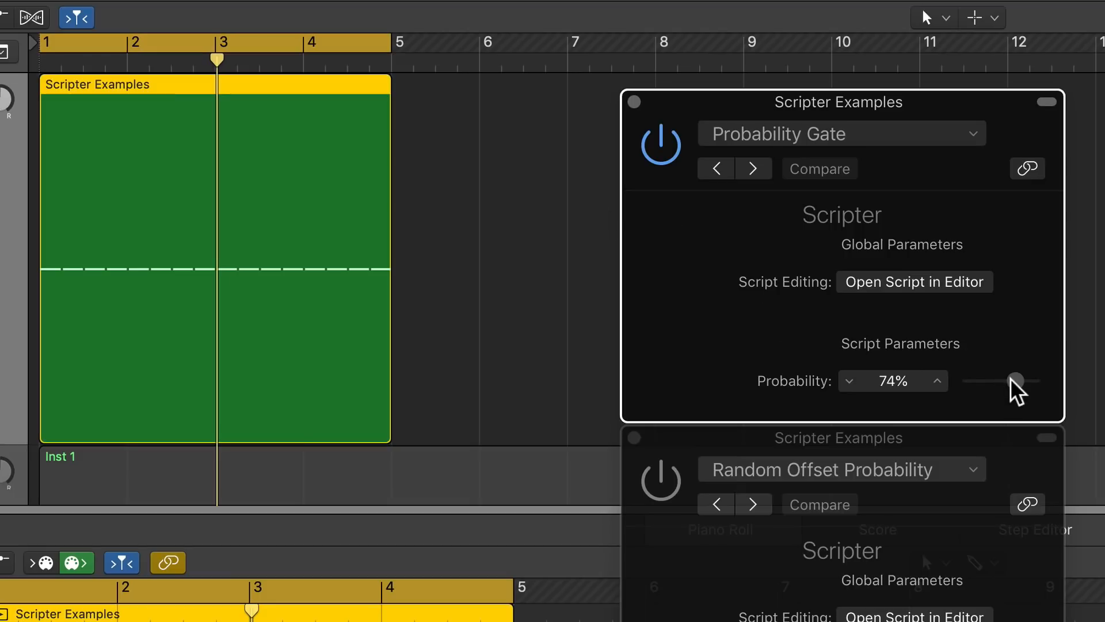
{"action": "left_click_drag", "start_coordinate": [1011, 380], "coordinate": [1048, 400]}
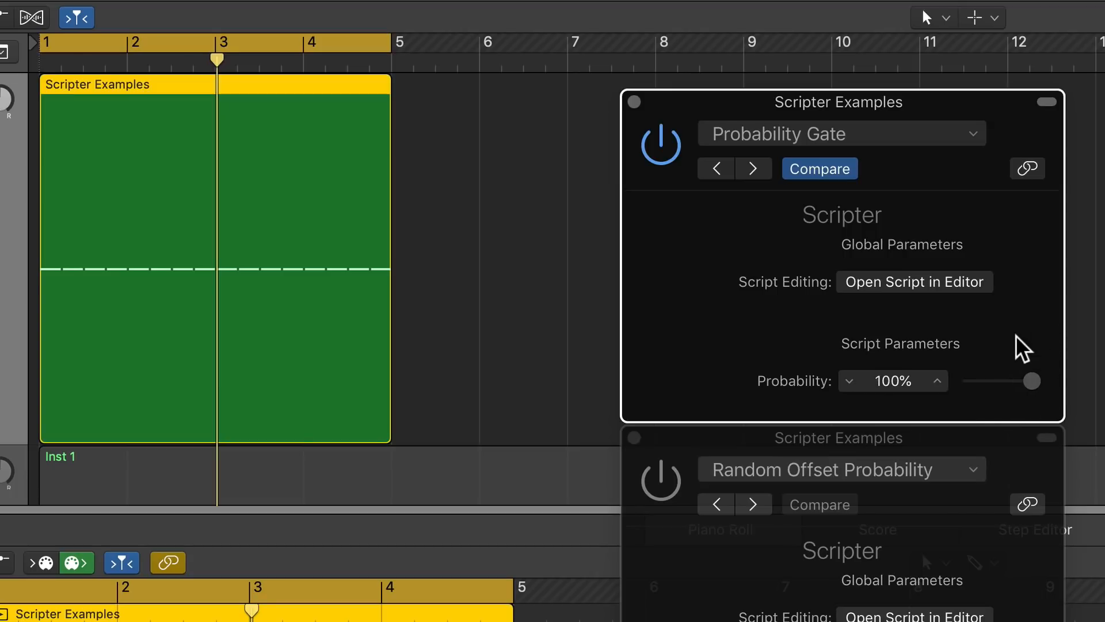
{"action": "key", "text": "space"}
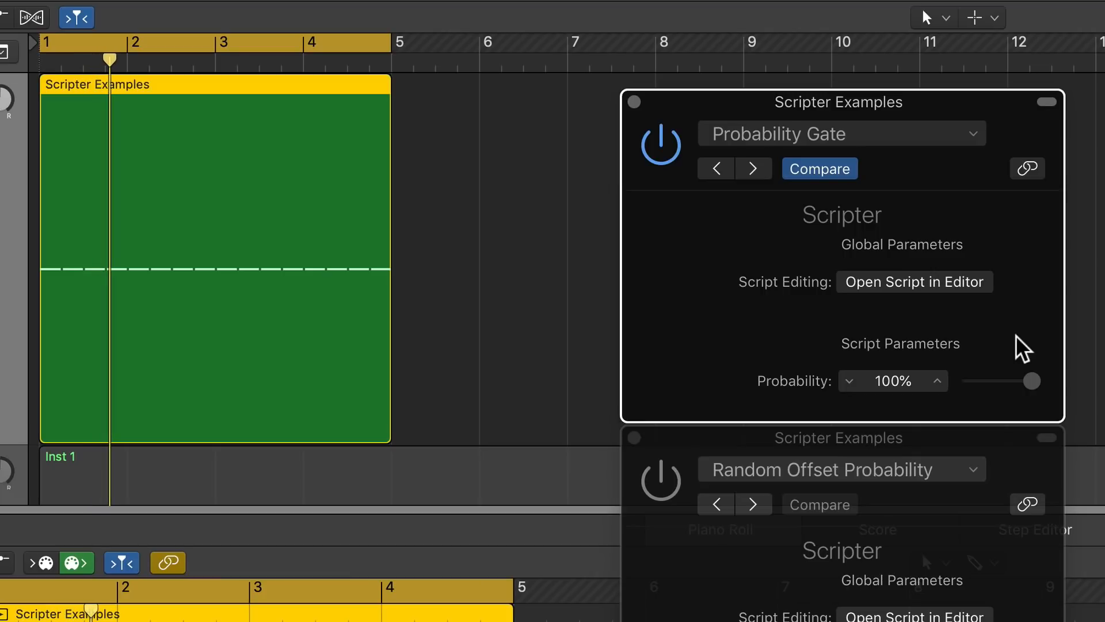
Audition the Probability Gate at 0% and 52%, and set its probability to 77%.
{"action": "left_click_drag", "start_coordinate": [1028, 381], "coordinate": [953, 402]}
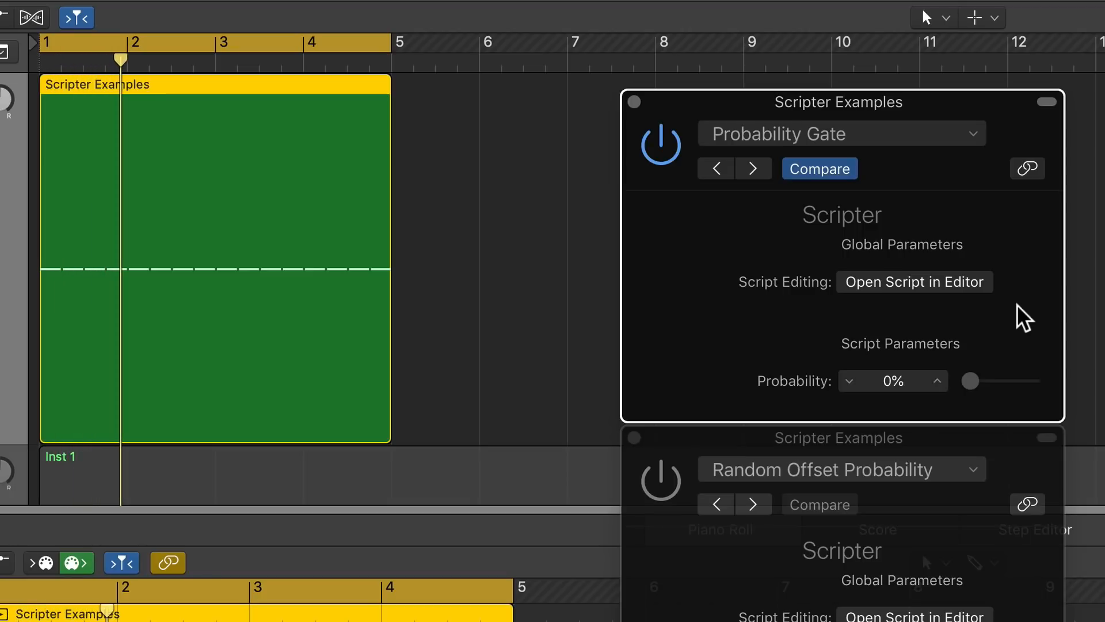
{"action": "left_click_drag", "start_coordinate": [971, 380], "coordinate": [1010, 397]}
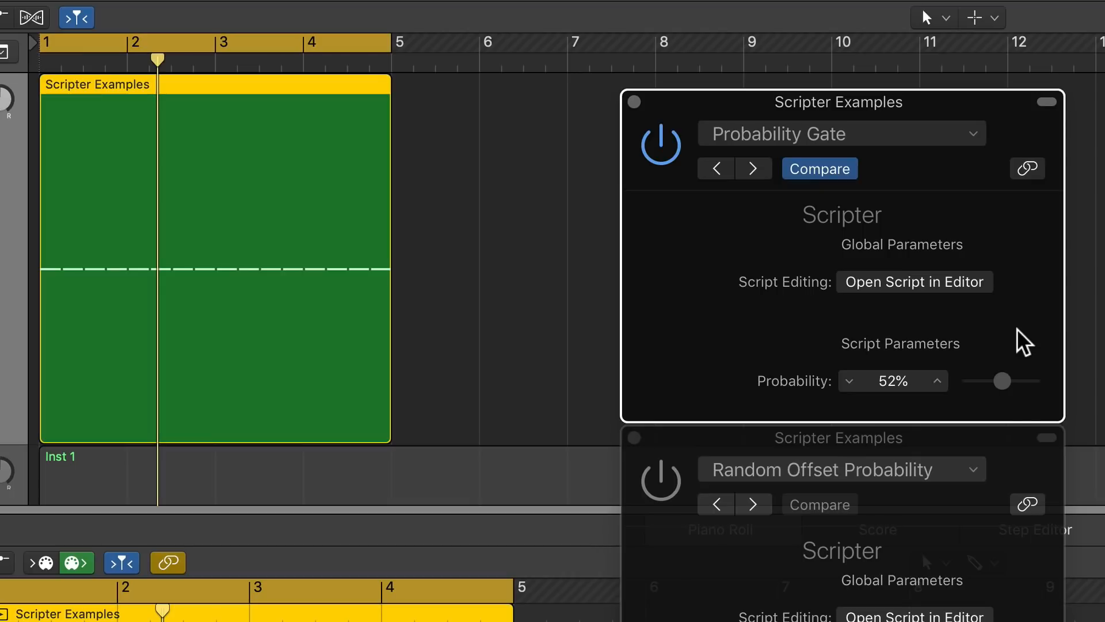
{"action": "left_click", "coordinate": [1019, 380]}
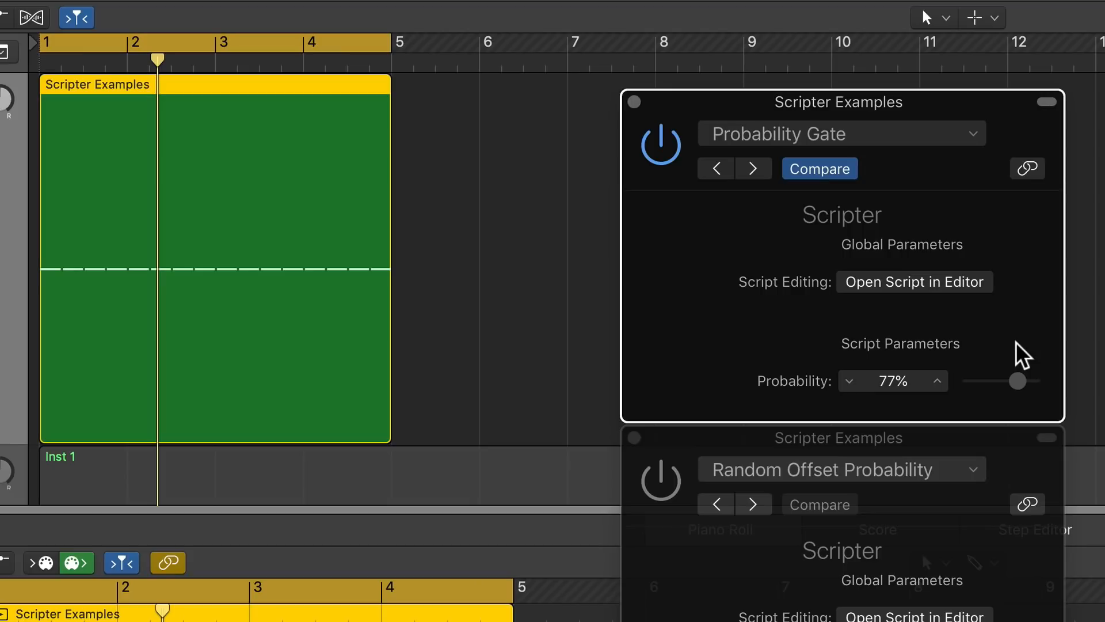
{"action": "key", "text": "space"}
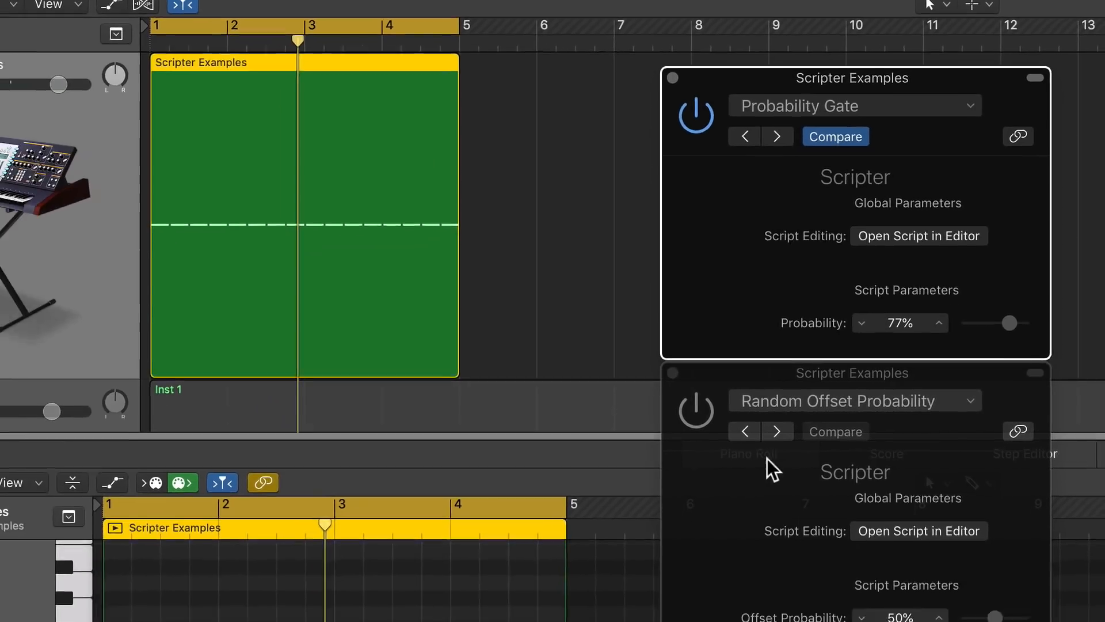
Enable the Random Offset Probability script, bypass the Probability Gate, and set the Offset Probability to 73%.
{"action": "left_click", "coordinate": [732, 551]}
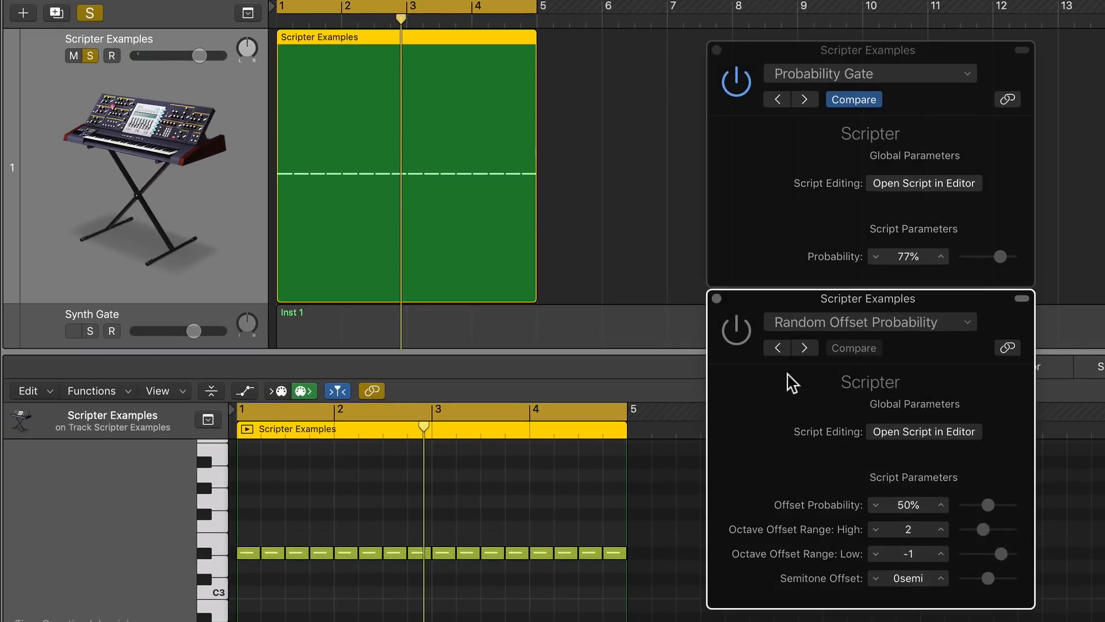
{"action": "left_click", "coordinate": [738, 339]}
{"action": "left_click", "coordinate": [742, 87]}
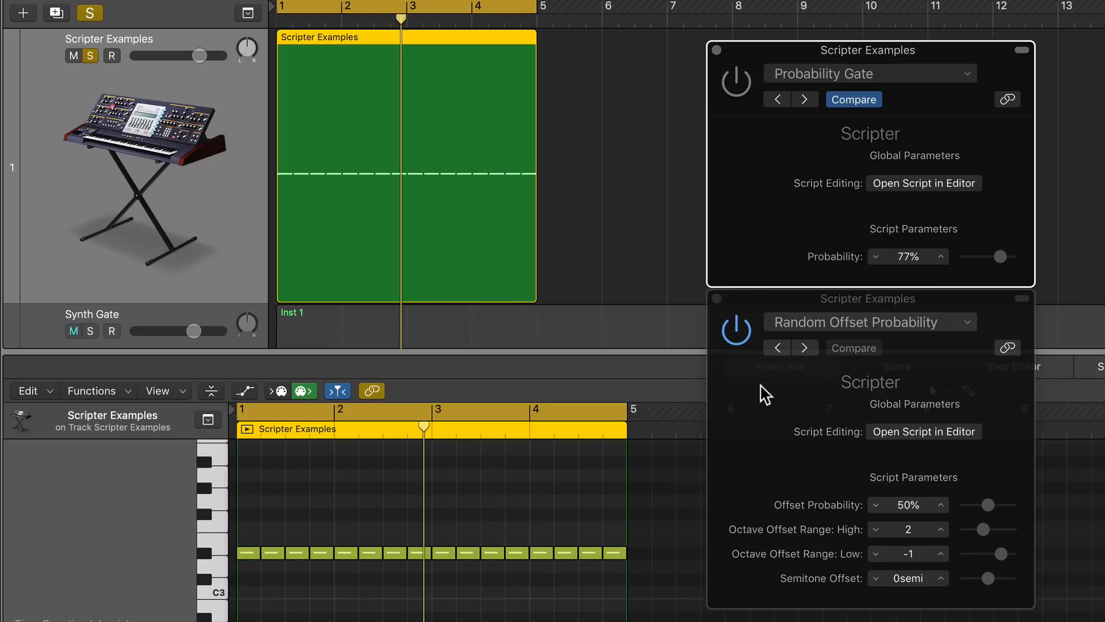
{"action": "left_click_drag", "start_coordinate": [989, 506], "coordinate": [1007, 517]}
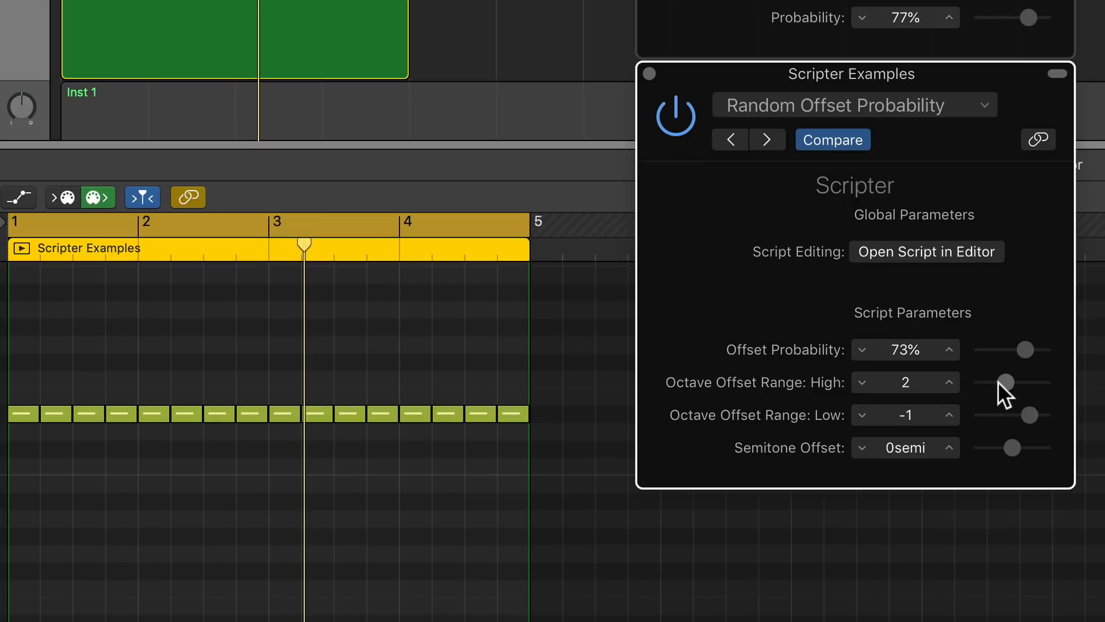
Set both the high and low Octave Offset Range of the Random Offset Probability script to 0 during playback.
{"action": "left_click_drag", "start_coordinate": [999, 382], "coordinate": [956, 391]}
{"action": "key", "text": "Return"}
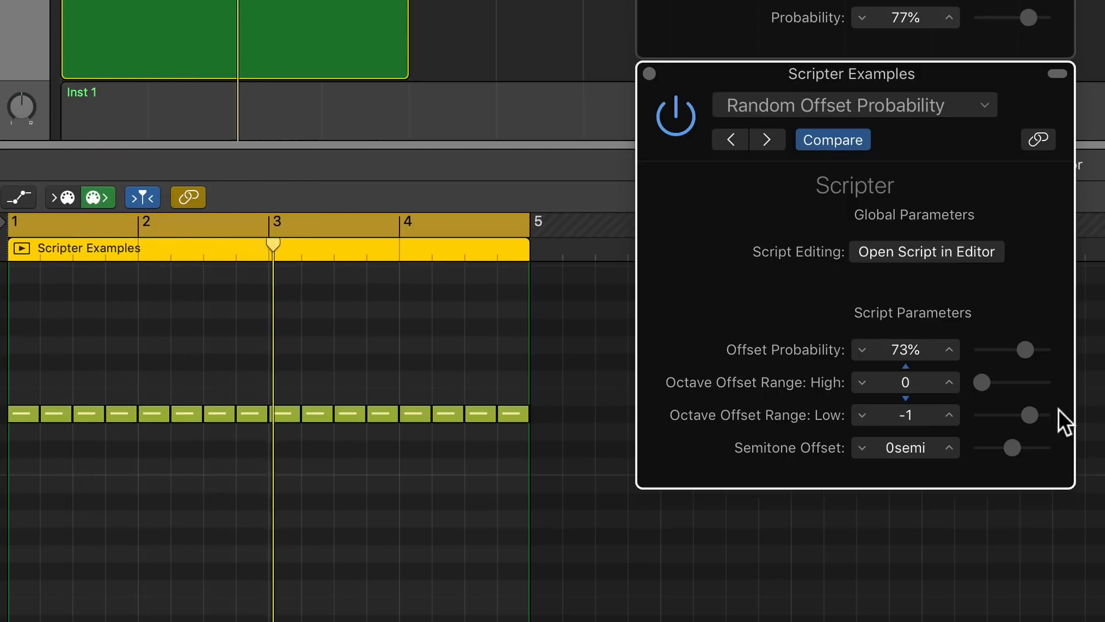
{"action": "left_click_drag", "start_coordinate": [1024, 415], "coordinate": [1052, 414]}
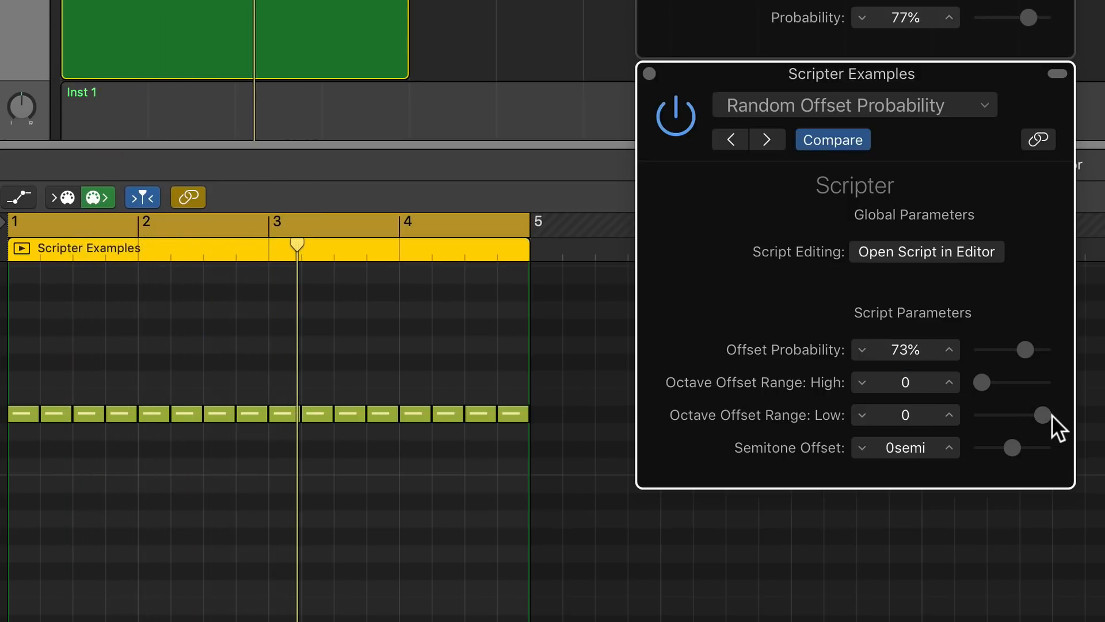
Set the Octave Offset Range to 2 high and -1 low, and the Semitone Offset to 3 semitones.
{"action": "left_click_drag", "start_coordinate": [982, 389], "coordinate": [1011, 384]}
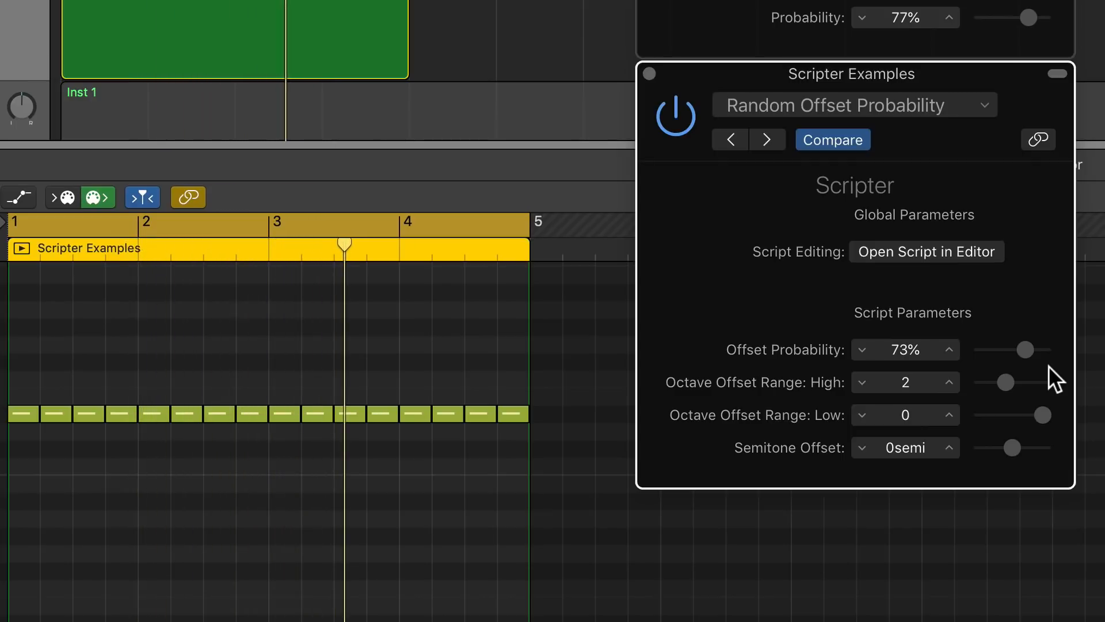
{"action": "left_click_drag", "start_coordinate": [1038, 406], "coordinate": [1034, 417]}
{"action": "left_click_drag", "start_coordinate": [1014, 450], "coordinate": [1022, 451]}
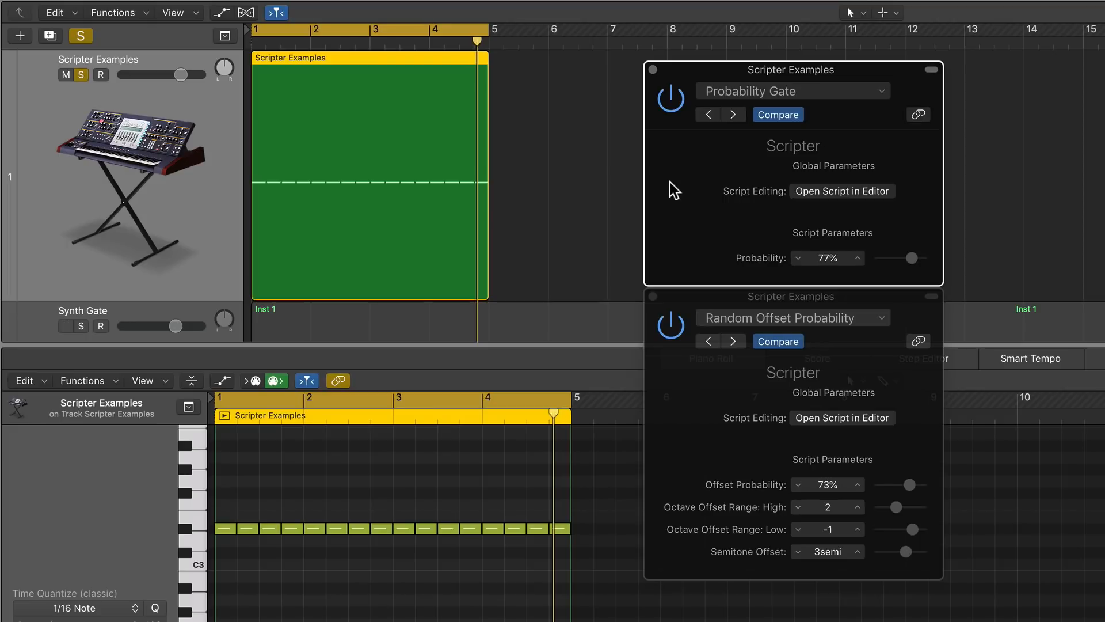
Bypass both Scripter plug-ins on the Scripter Examples track and close their windows.
{"action": "left_click", "coordinate": [682, 326]}
{"action": "left_click", "coordinate": [672, 104]}
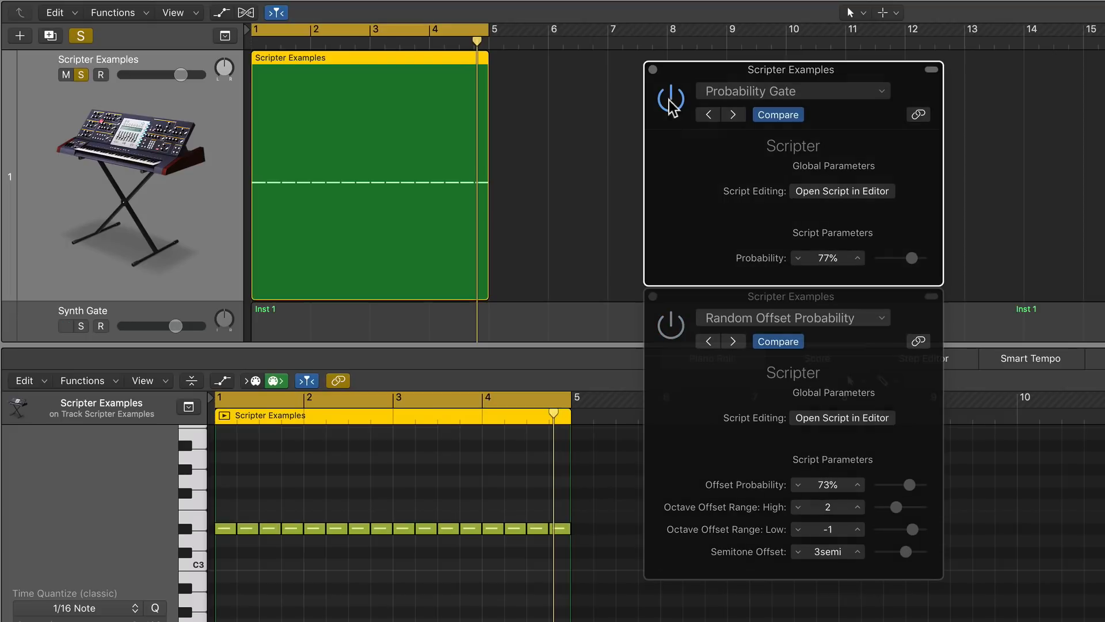
{"action": "left_click", "coordinate": [653, 70]}
{"action": "left_click", "coordinate": [653, 297]}
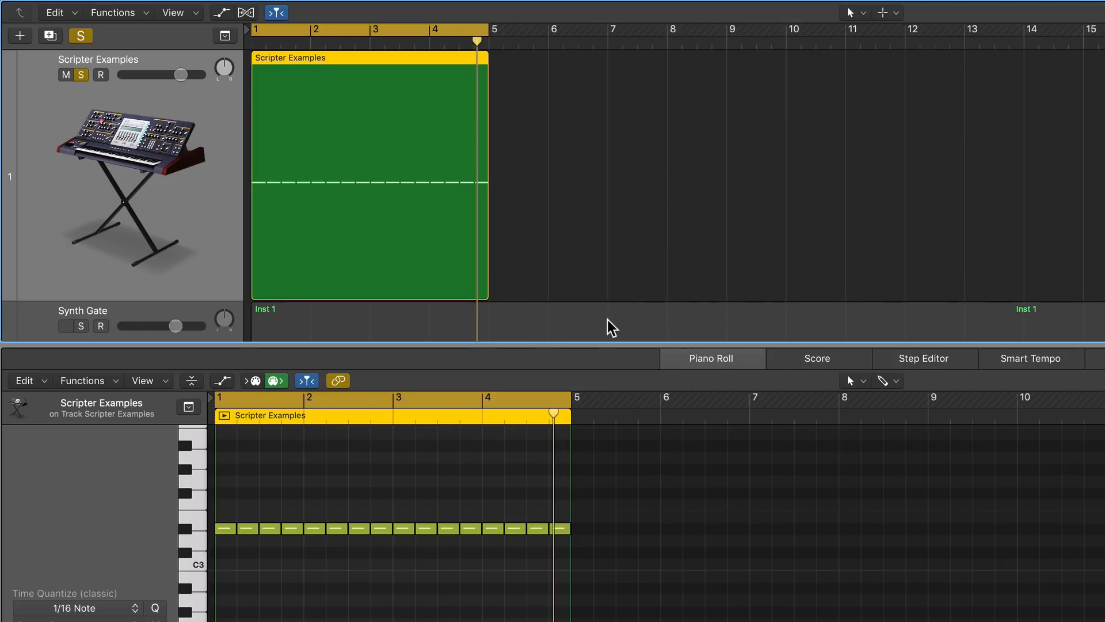
Close the Piano Roll editor, and mute, unsolo and hide the Scripter Examples track.
{"action": "key", "text": "e"}
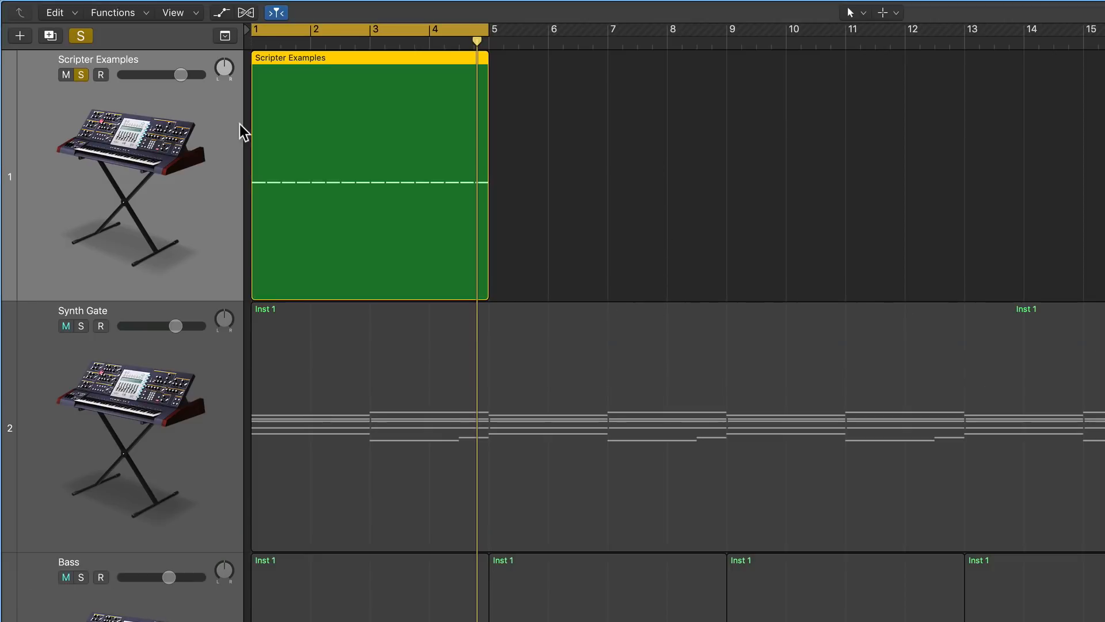
{"action": "left_click", "coordinate": [66, 75]}
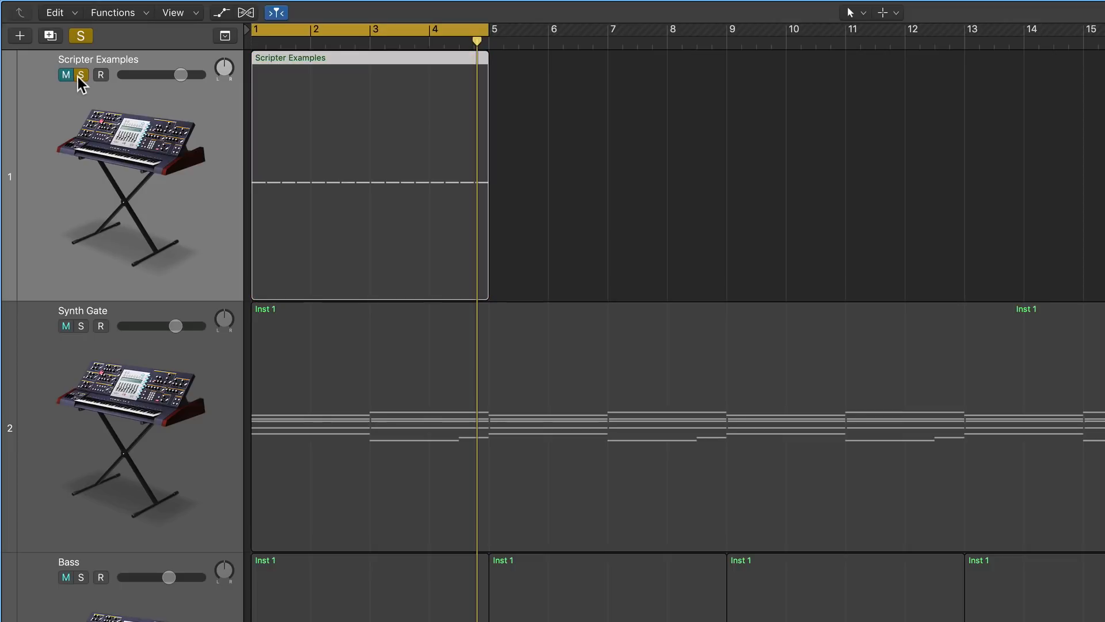
{"action": "left_click", "coordinate": [82, 74]}
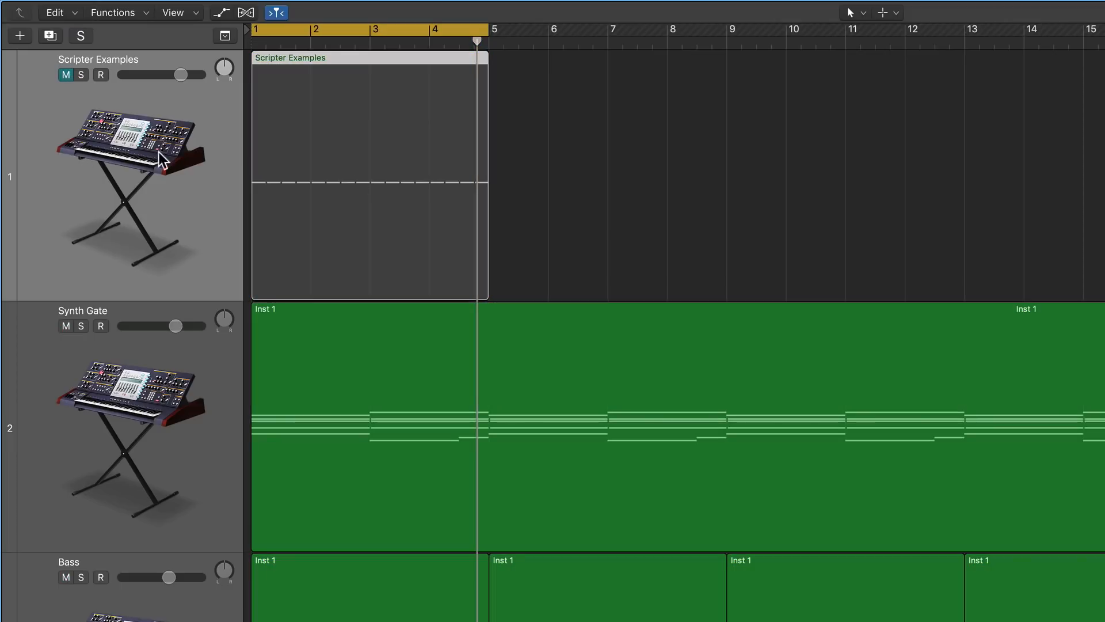
{"action": "left_click", "coordinate": [65, 78]}
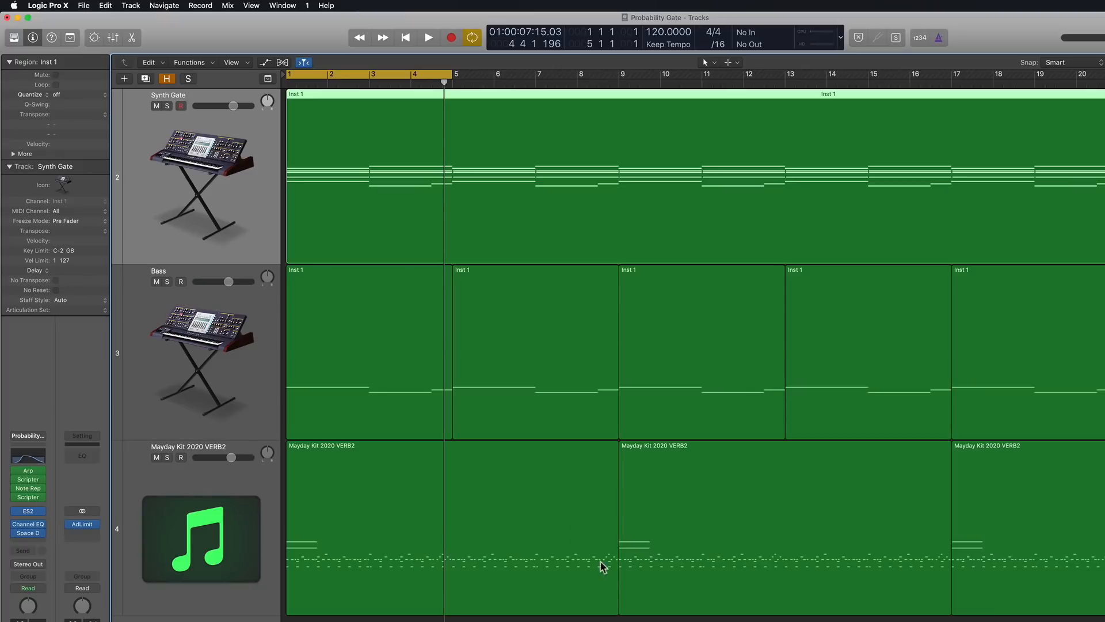
Turn off cycle mode, deselect all regions and zoom out to show the whole arrangement.
{"action": "key", "text": "c"}
{"action": "key", "text": "super+shift+a"}
{"action": "key", "text": "super+Left"}
{"action": "key", "text": "super+Left"}
{"action": "key", "text": "super+Left"}
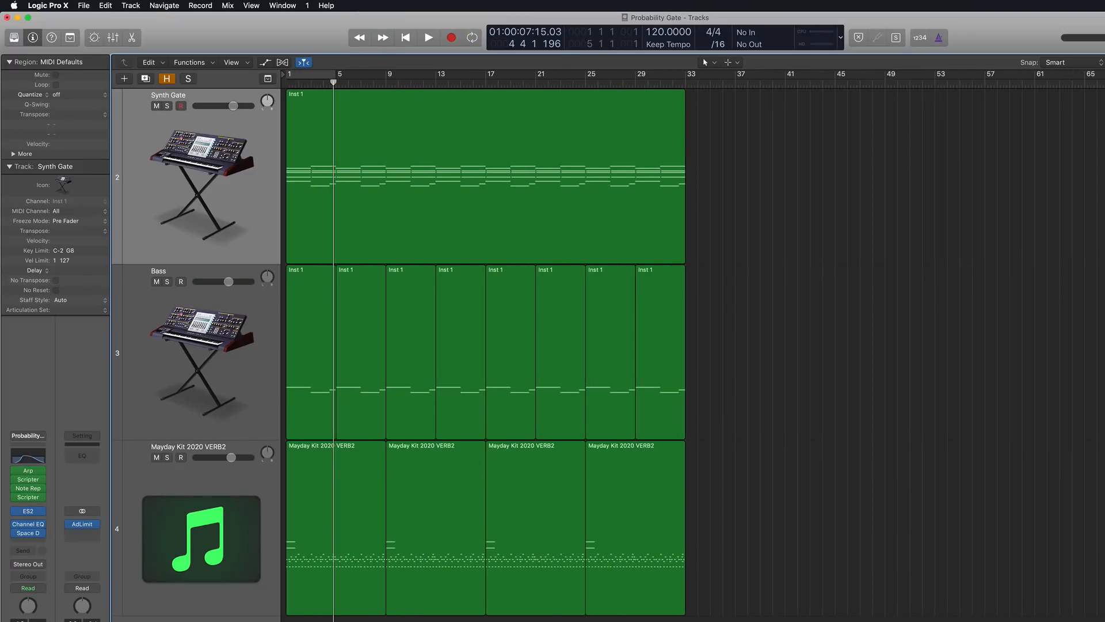
Return the playhead to the project start, and mute the Bass and Mayday Kit 2020 VERB2 tracks.
{"action": "left_click_drag", "start_coordinate": [770, 339], "coordinate": [316, 343]}
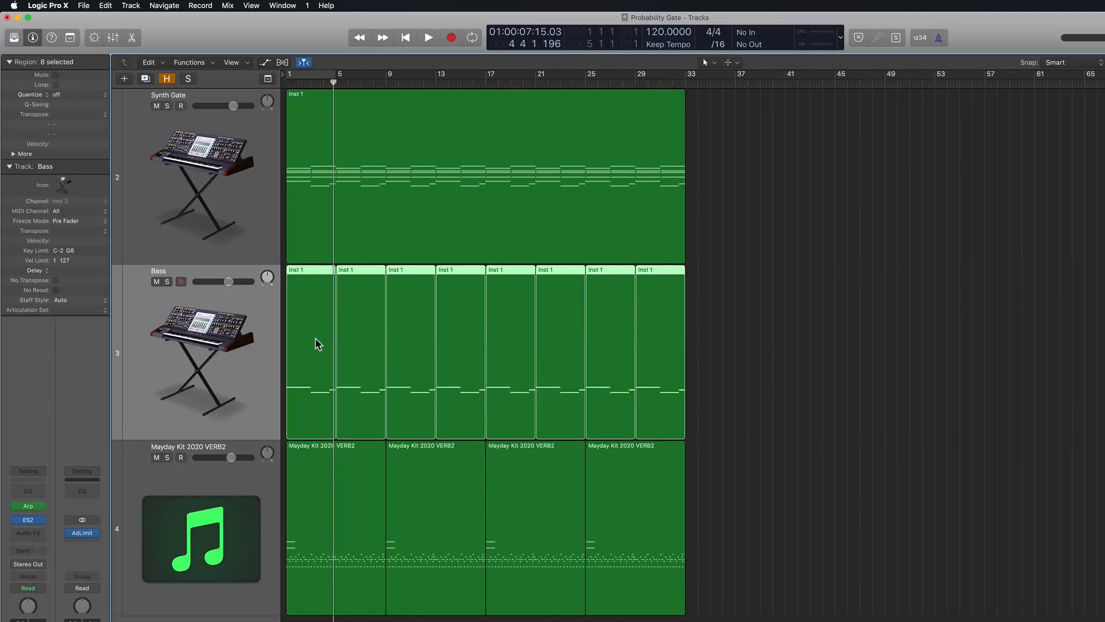
{"action": "key", "text": "super+Right"}
{"action": "key", "text": "Return"}
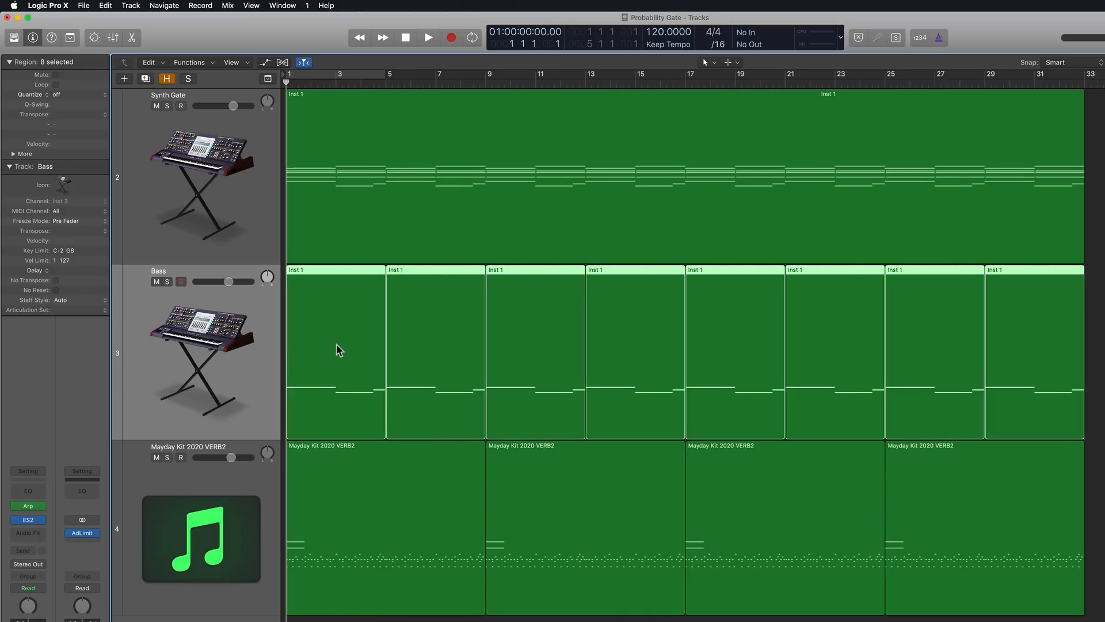
{"action": "left_click", "coordinate": [156, 282]}
{"action": "left_click", "coordinate": [156, 458]}
Select the Synth Gate track, view its ES2 instrument settings and close the instrument window.
{"action": "left_click", "coordinate": [224, 172]}
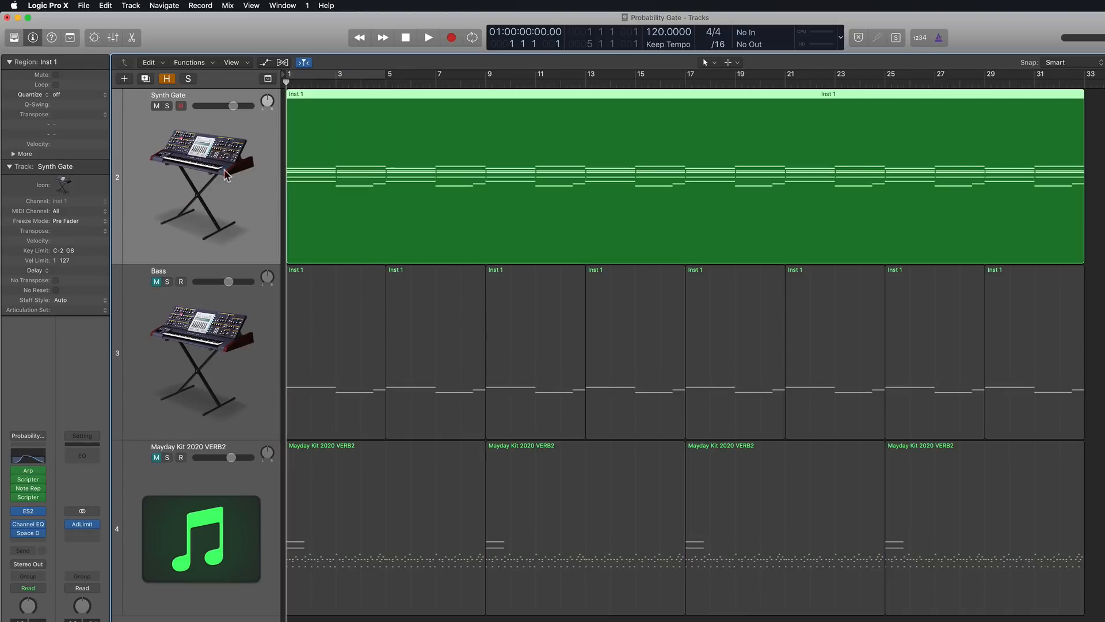
{"action": "left_click", "coordinate": [26, 513]}
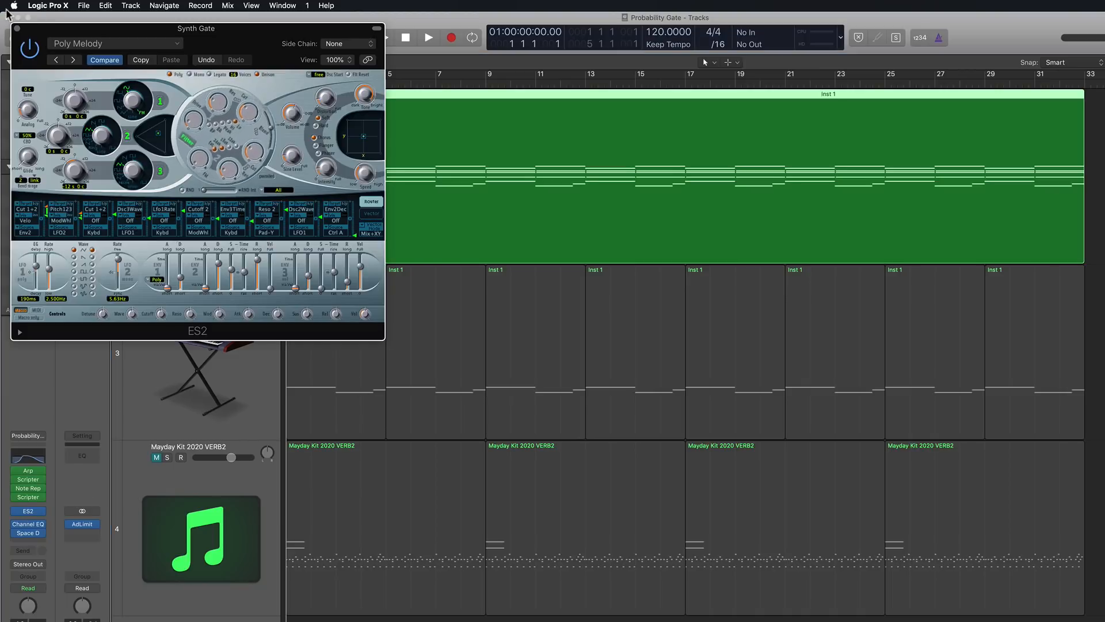
{"action": "left_click", "coordinate": [17, 29]}
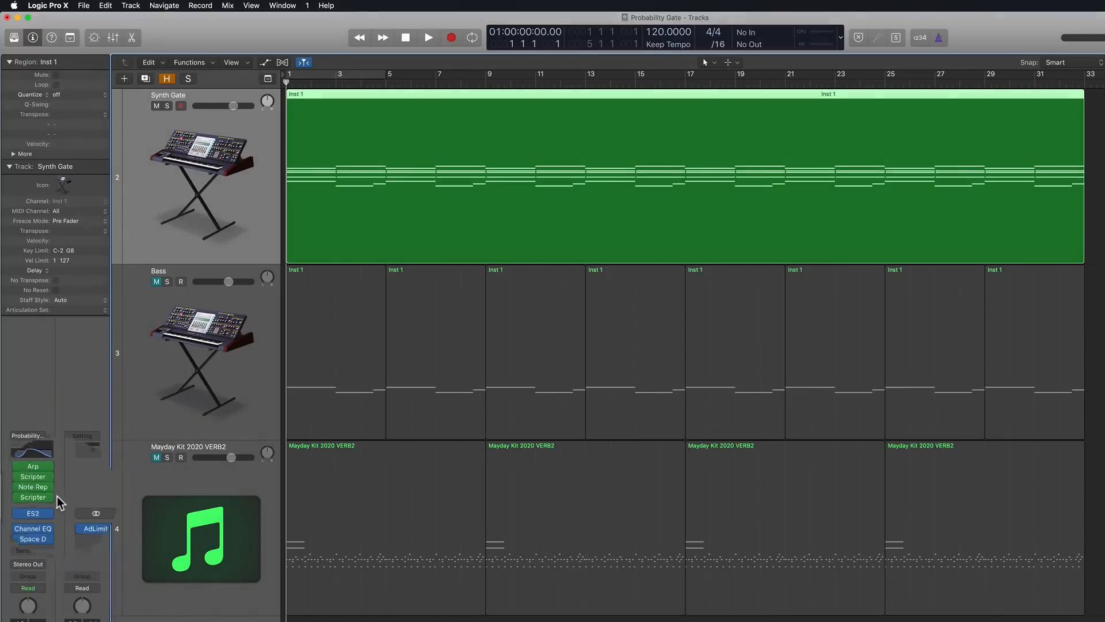
Open the Synth Gate track's Arpeggiator and play the track from the start with all four MIDI effects bypassed.
{"action": "left_click", "coordinate": [28, 470]}
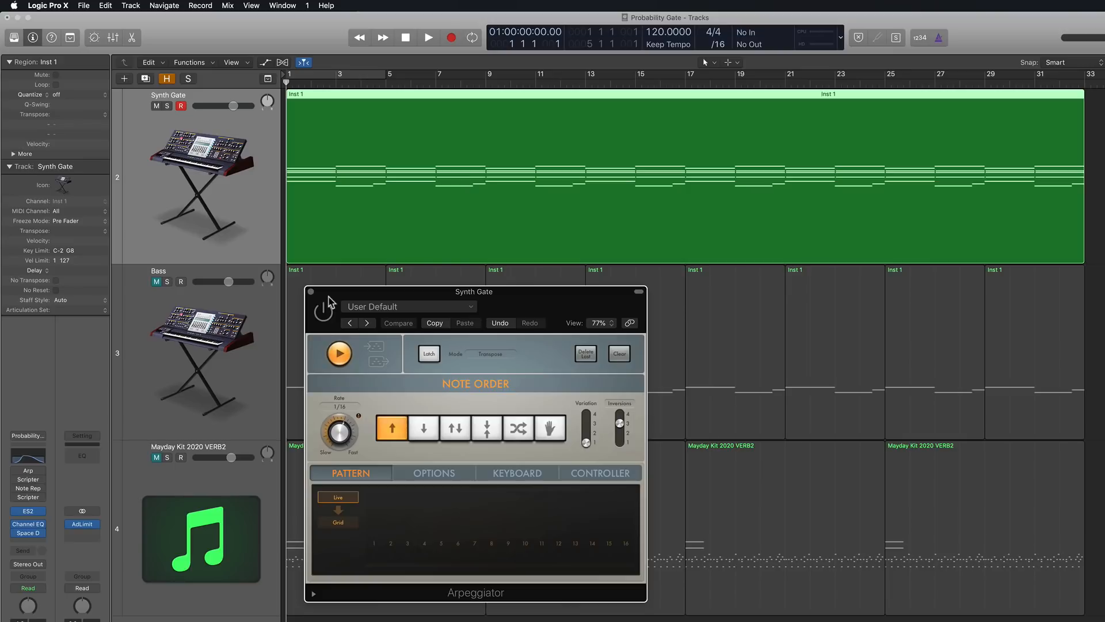
{"action": "key", "text": "space"}
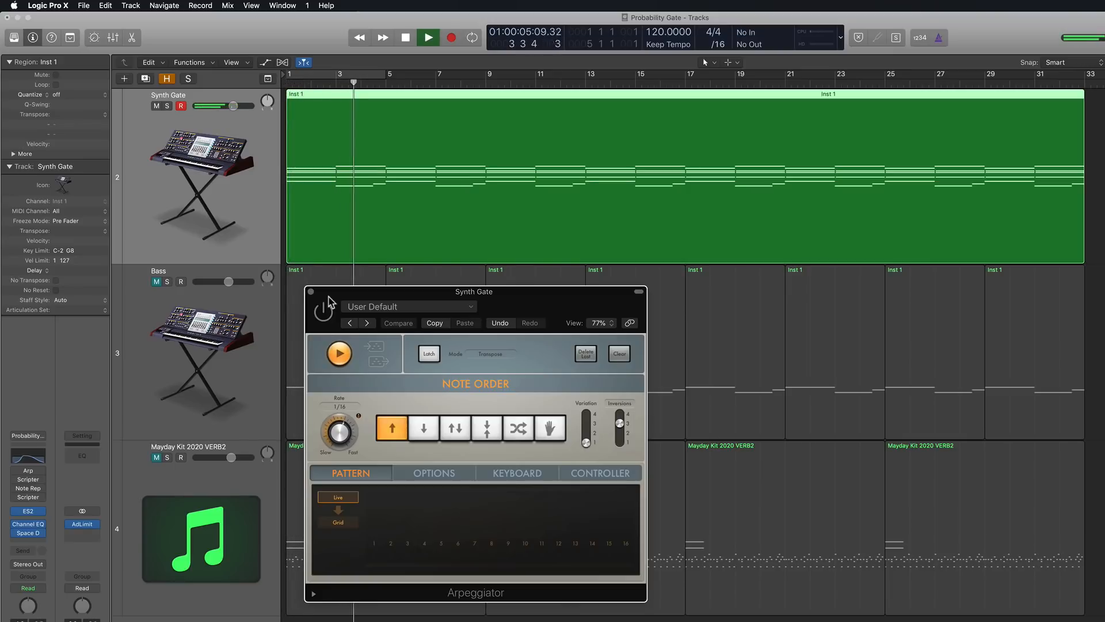
{"action": "key", "text": "space"}
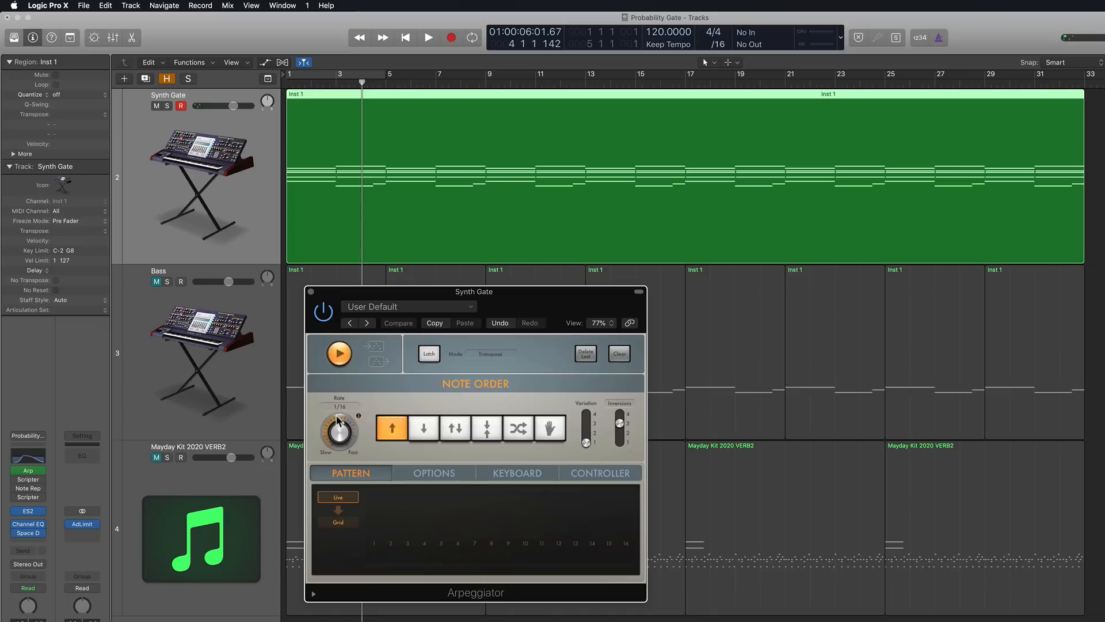
Play the Synth Gate track from the project start with only the Arpeggiator active, and stop playback.
{"action": "key", "text": "Return"}
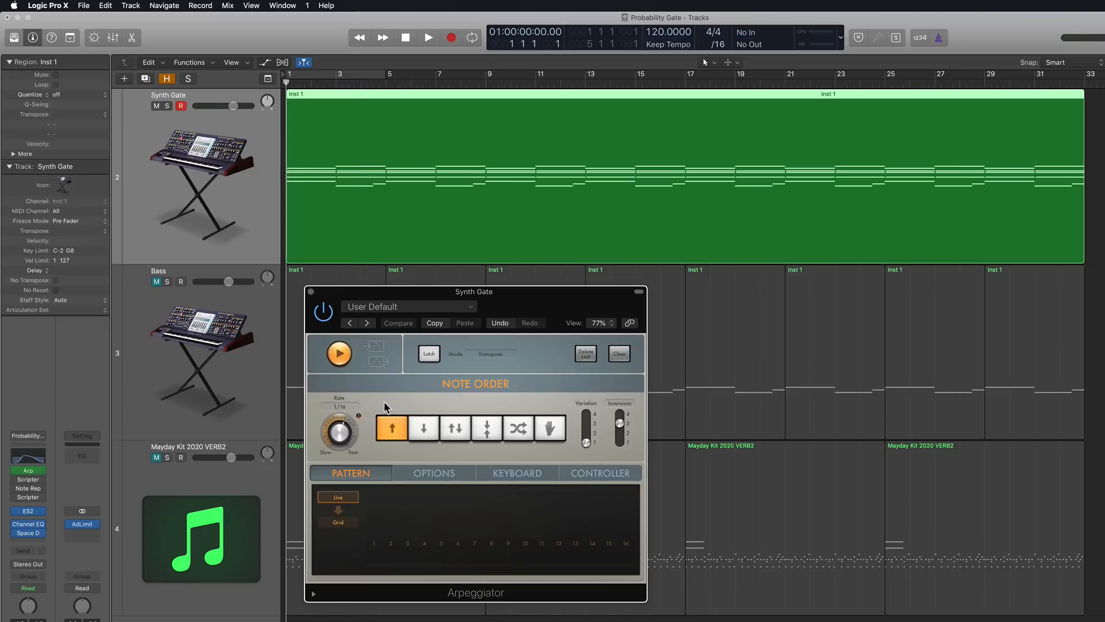
{"action": "key", "text": "space"}
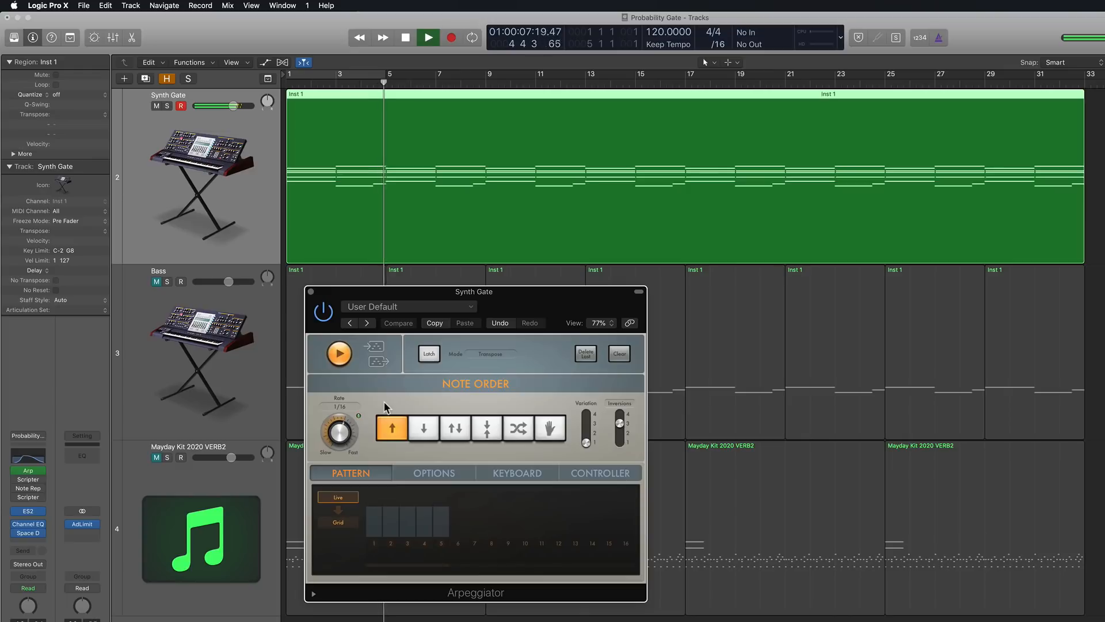
{"action": "key", "text": "space"}
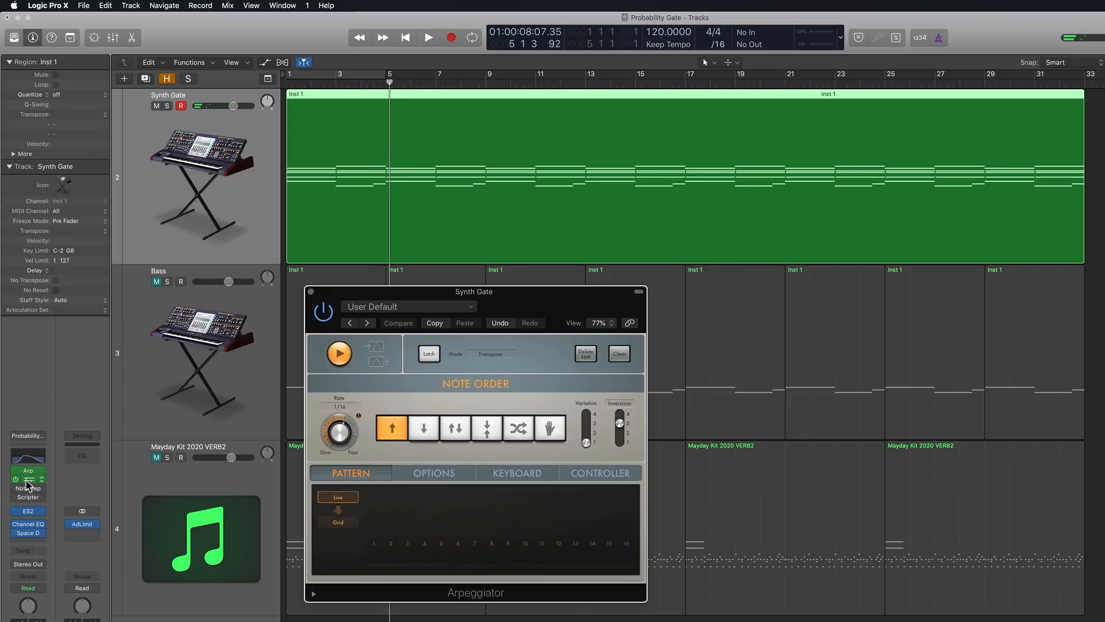
Enable the Probability Gate Scripter after the Arpeggiator, place its window over the Arpeggiator's, and audition the gated pattern.
{"action": "left_click", "coordinate": [25, 480]}
{"action": "left_click_drag", "start_coordinate": [211, 29], "coordinate": [564, 317]}
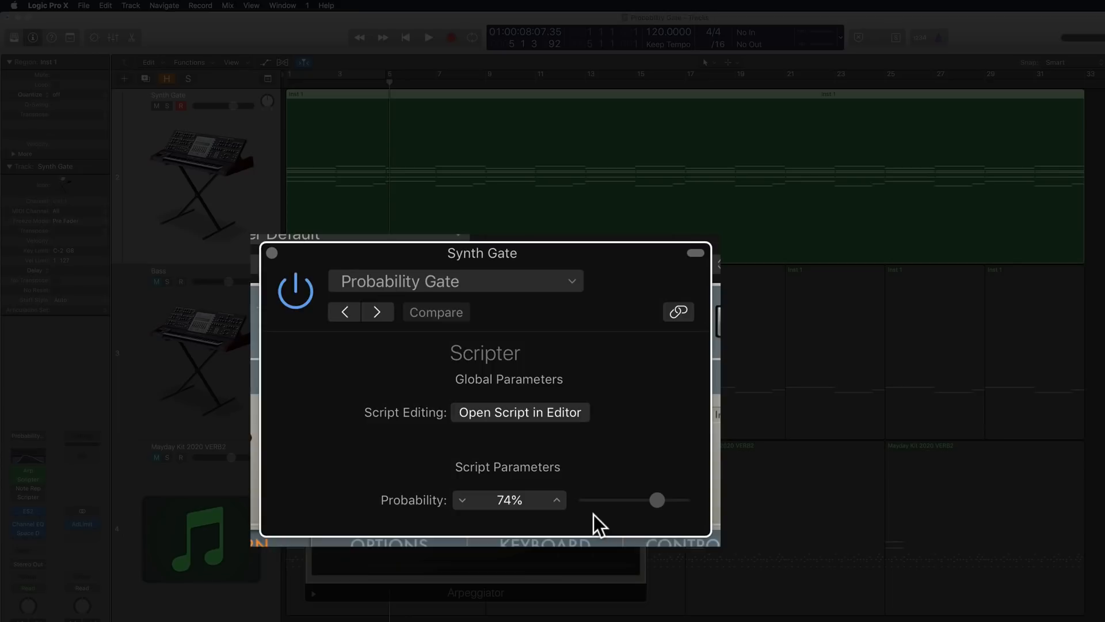
{"action": "key", "text": "space"}
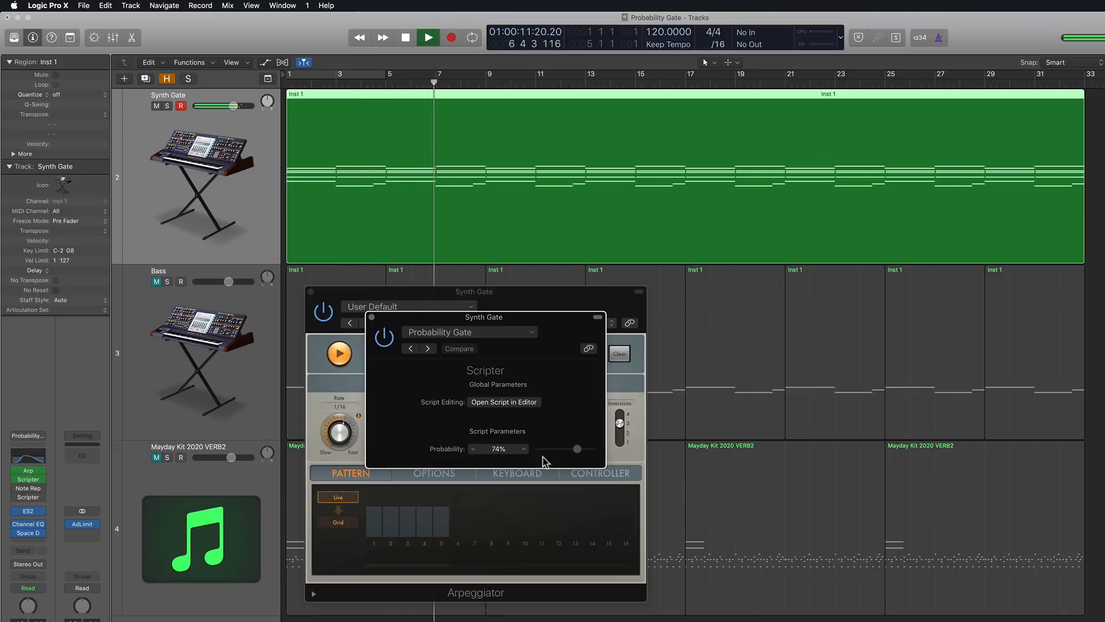
{"action": "key", "text": "space"}
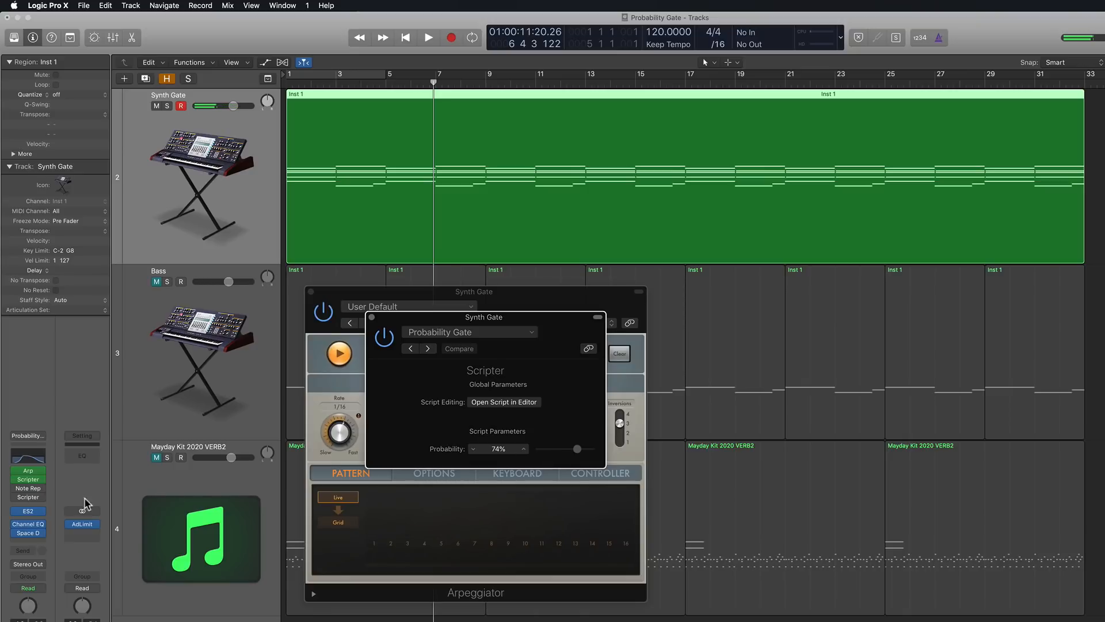
Enable the Note Repeater, place its window beside the others, set Repeats to 1 and audition the result.
{"action": "left_click", "coordinate": [26, 488]}
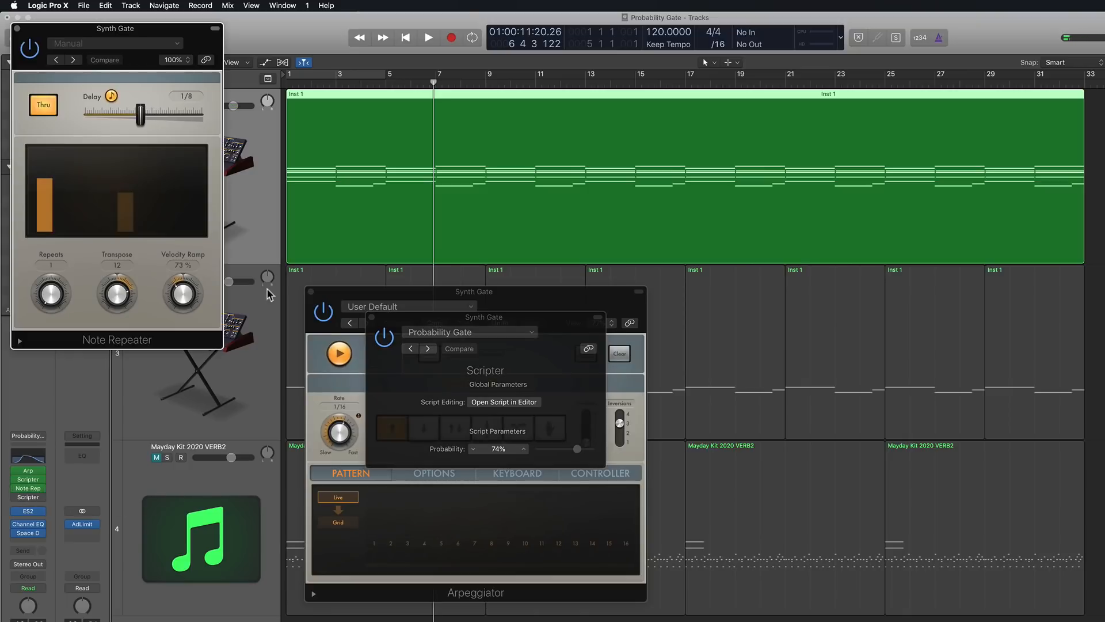
{"action": "left_click_drag", "start_coordinate": [152, 35], "coordinate": [801, 288]}
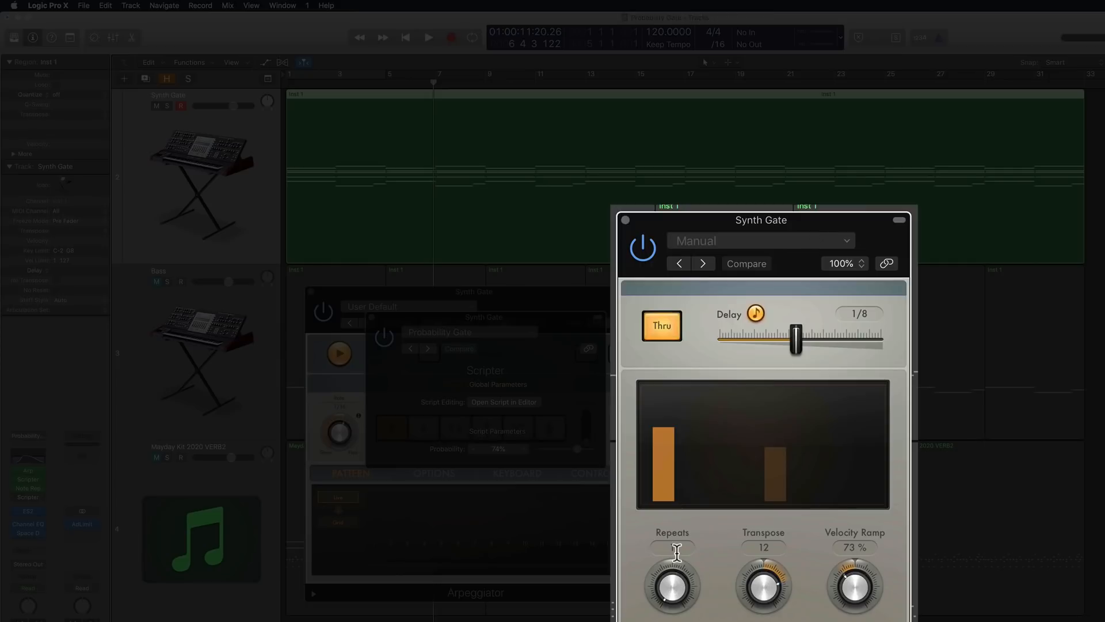
{"action": "type", "text": "1"}
{"action": "key", "text": "Return"}
{"action": "key", "text": "space"}
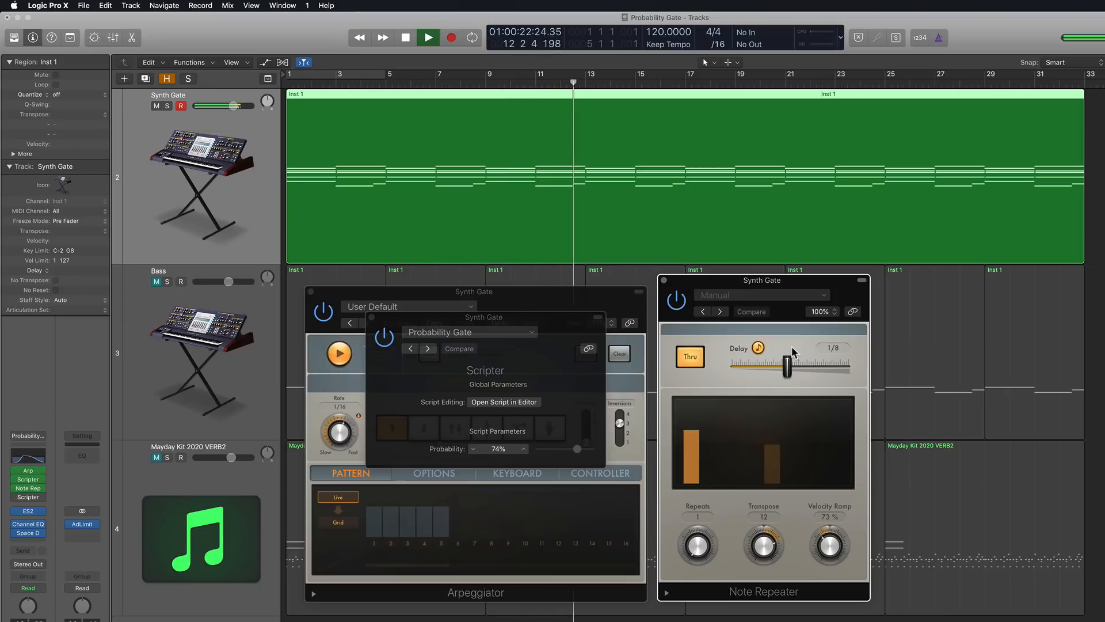
{"action": "key", "text": "space"}
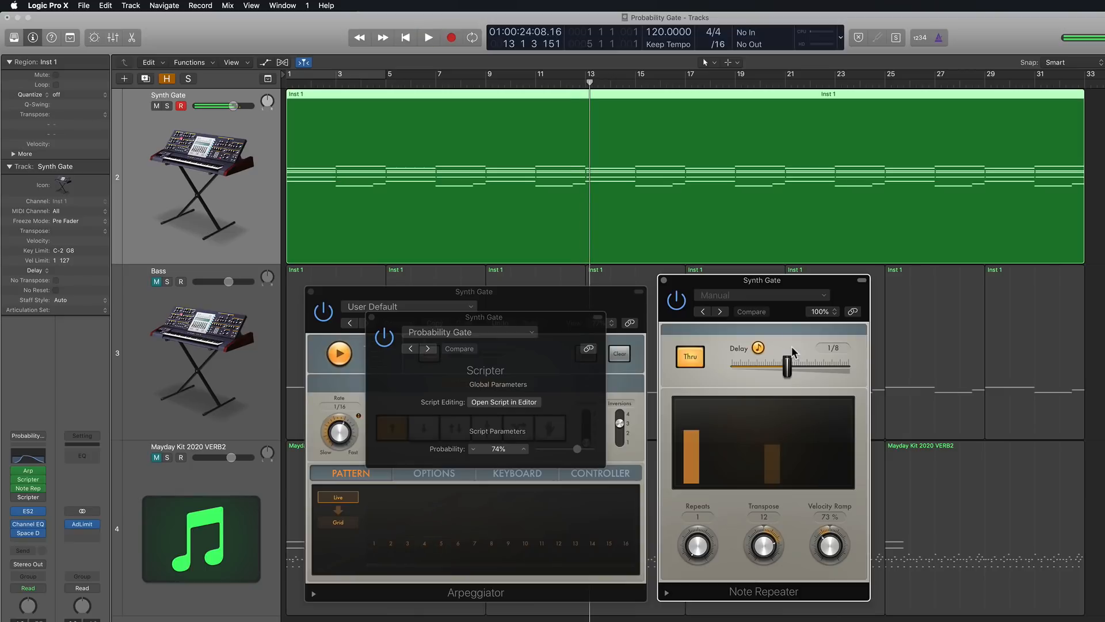
Enable the Random Offset Probability Scripter, place its window beside the Note Repeater, and return the stopped playhead to the start.
{"action": "left_click", "coordinate": [27, 498]}
{"action": "left_click_drag", "start_coordinate": [193, 50], "coordinate": [1074, 292]}
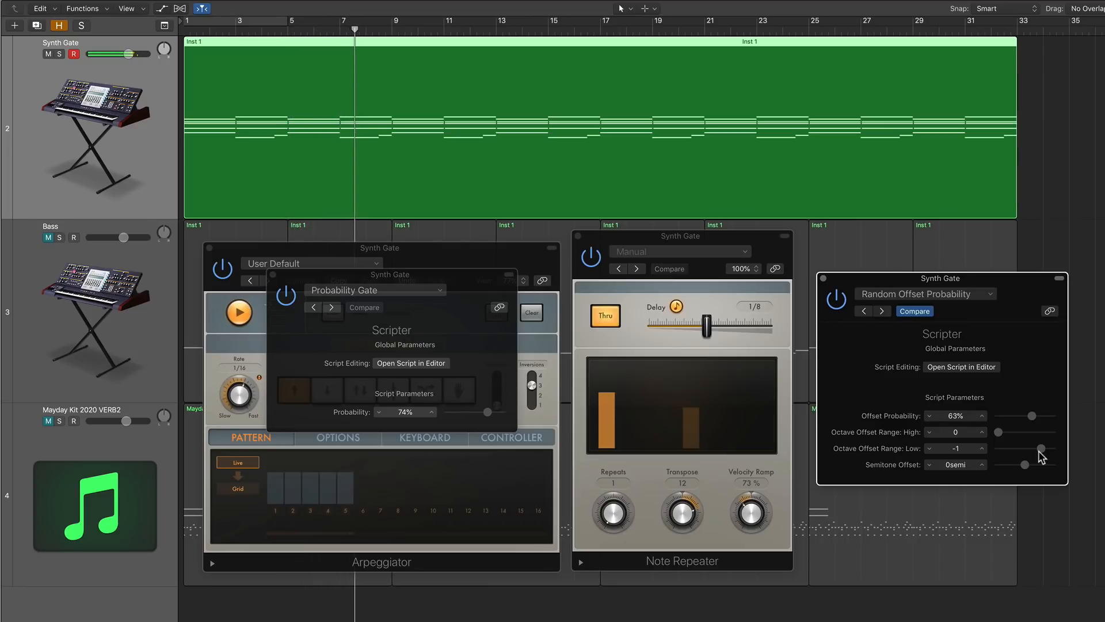
{"action": "key", "text": "space"}
{"action": "key", "text": "Return"}
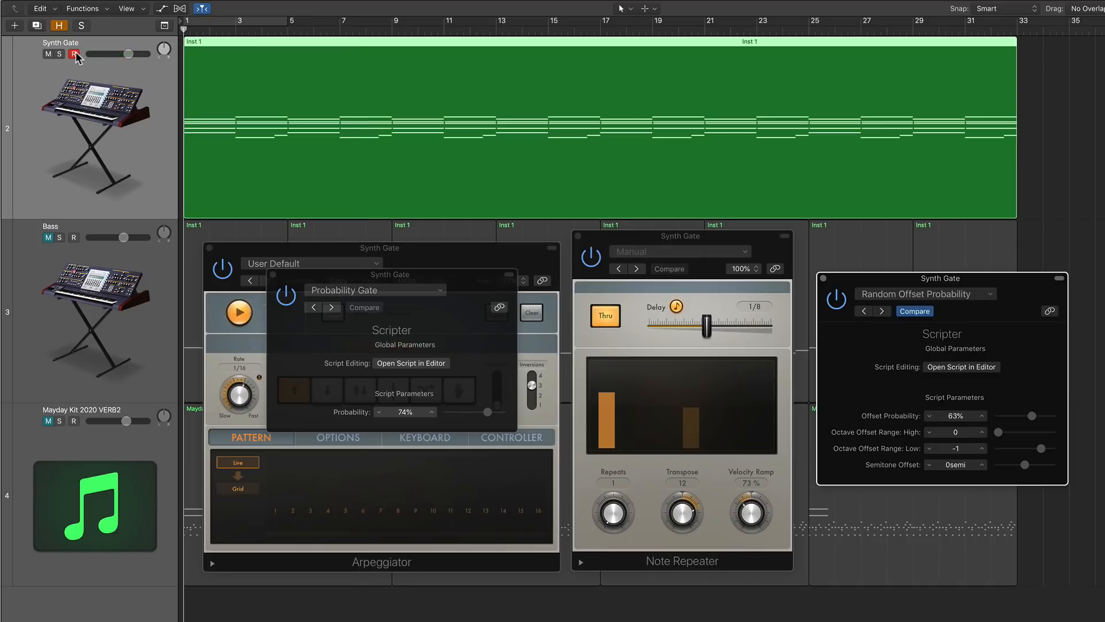
Disarm recording on Synth Gate, unmute the Bass and Mayday Kit 2020 VERB2 tracks, and start playback.
{"action": "left_click", "coordinate": [75, 54]}
{"action": "left_click", "coordinate": [49, 237]}
{"action": "left_click", "coordinate": [48, 420]}
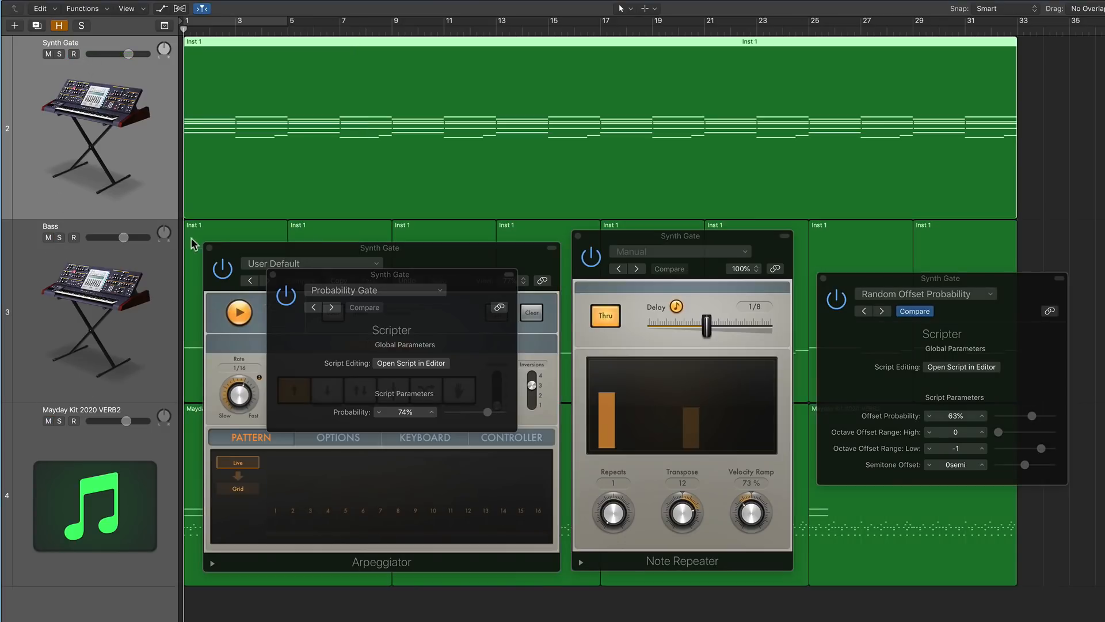
{"action": "key", "text": "space"}
Close the Arpeggiator and Note Repeater windows, and place the Probability Gate window directly above the Random Offset Probability window.
{"action": "left_click", "coordinate": [210, 248]}
{"action": "left_click", "coordinate": [210, 247]}
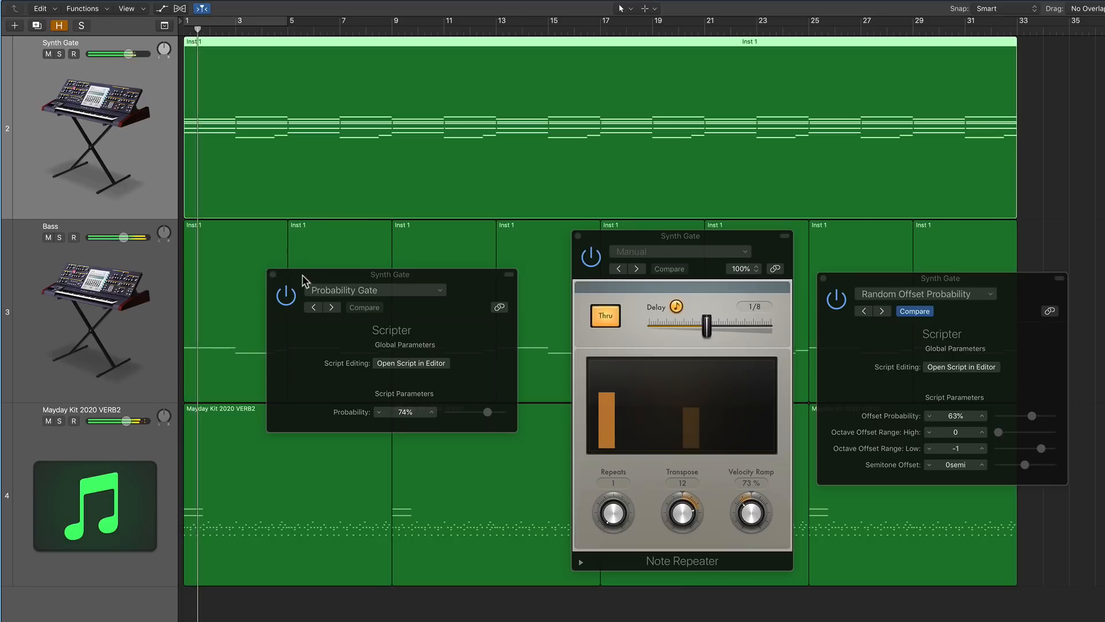
{"action": "left_click", "coordinate": [302, 281]}
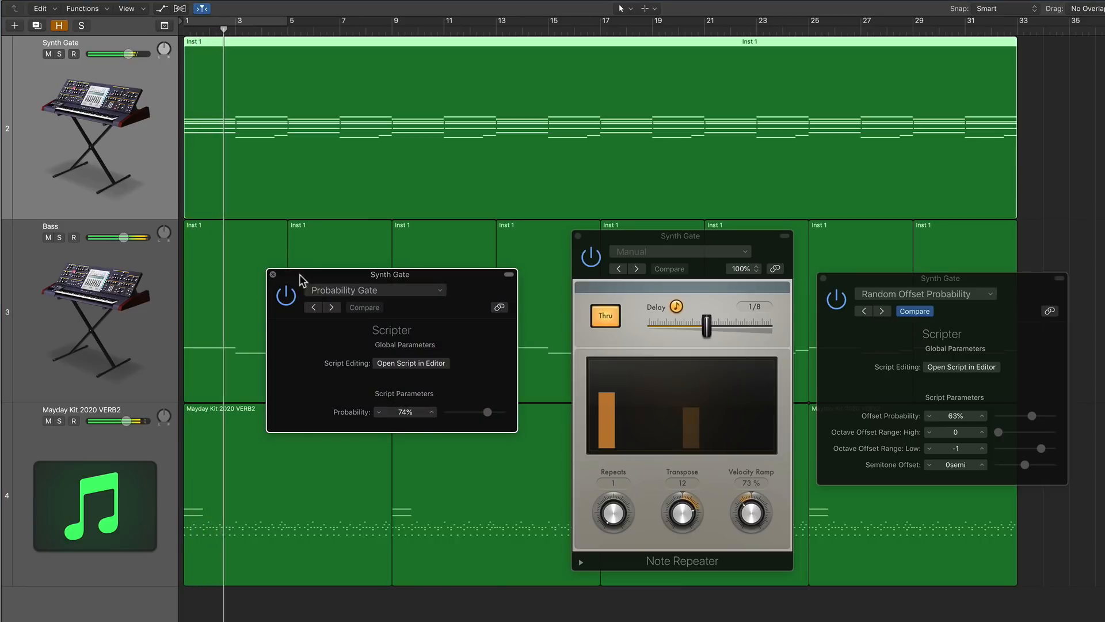
{"action": "left_click_drag", "start_coordinate": [301, 281], "coordinate": [886, 91]}
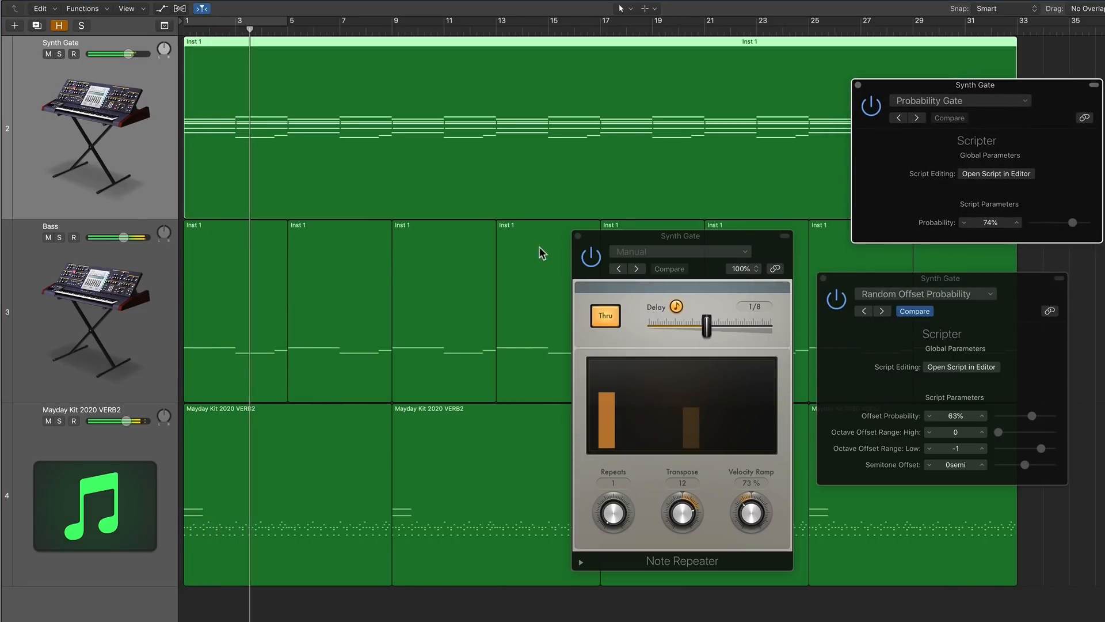
{"action": "left_click", "coordinate": [578, 236]}
{"action": "left_click", "coordinate": [578, 236]}
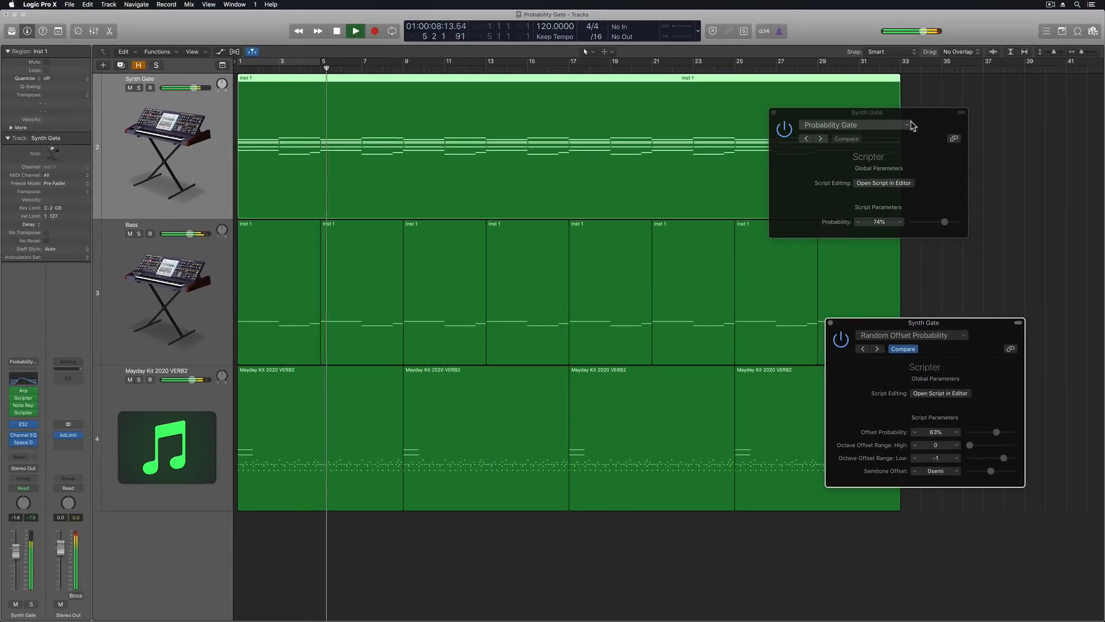
{"action": "left_click_drag", "start_coordinate": [1034, 96], "coordinate": [1104, 175]}
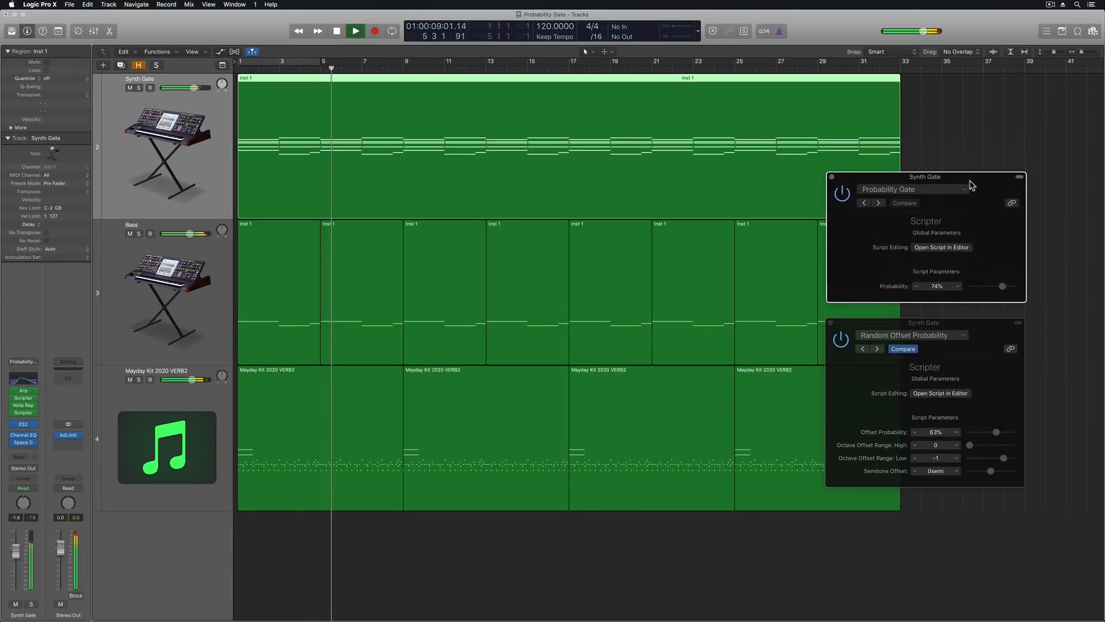
{"action": "left_click_drag", "start_coordinate": [971, 184], "coordinate": [971, 199]}
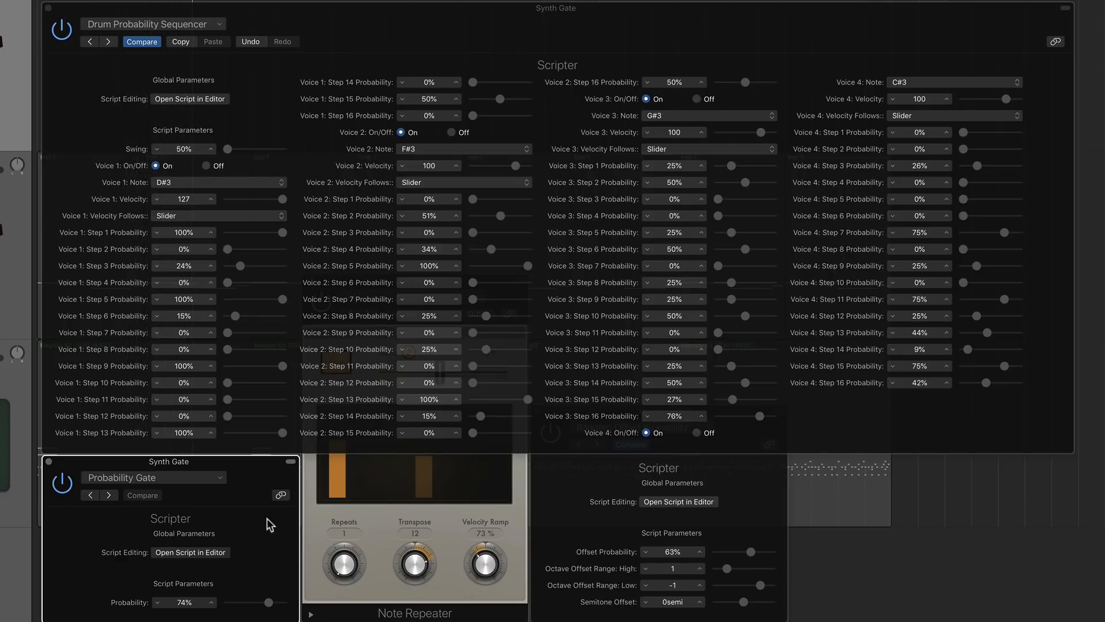
Bring the Note Repeater window to the front and switch on the Random Offset Probability Scripter.
{"action": "left_click", "coordinate": [319, 516]}
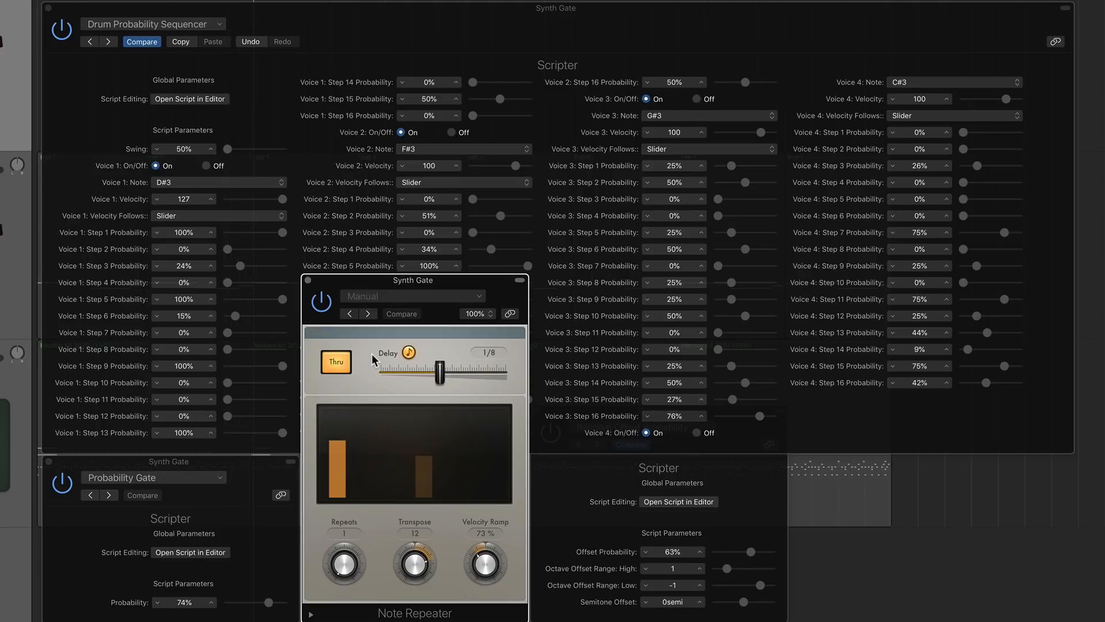
{"action": "left_click", "coordinate": [559, 479]}
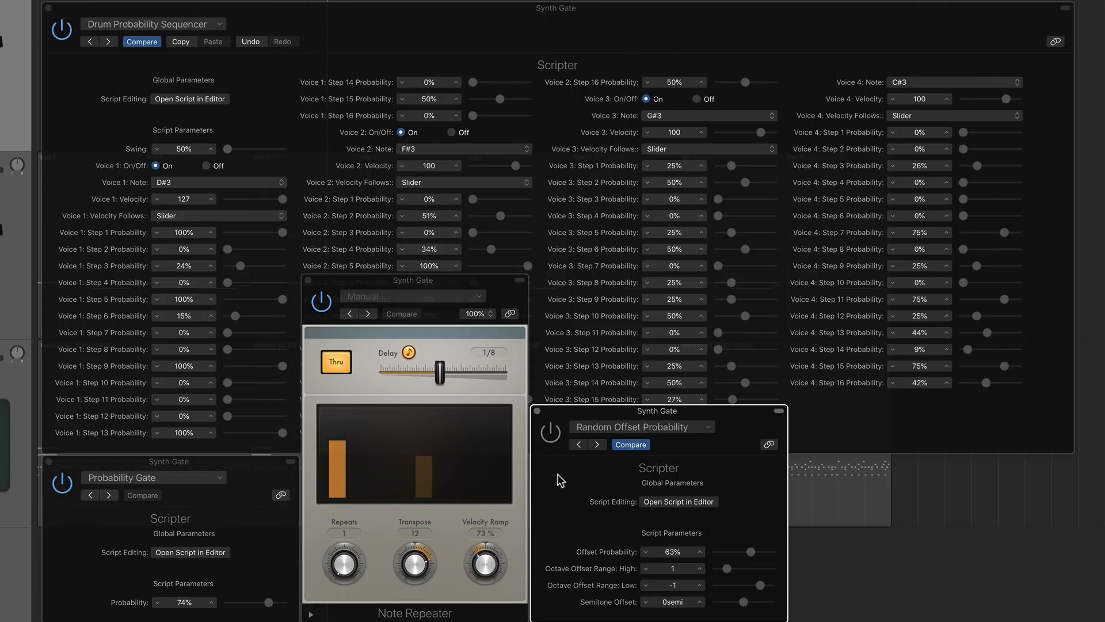
{"action": "left_click", "coordinate": [552, 439]}
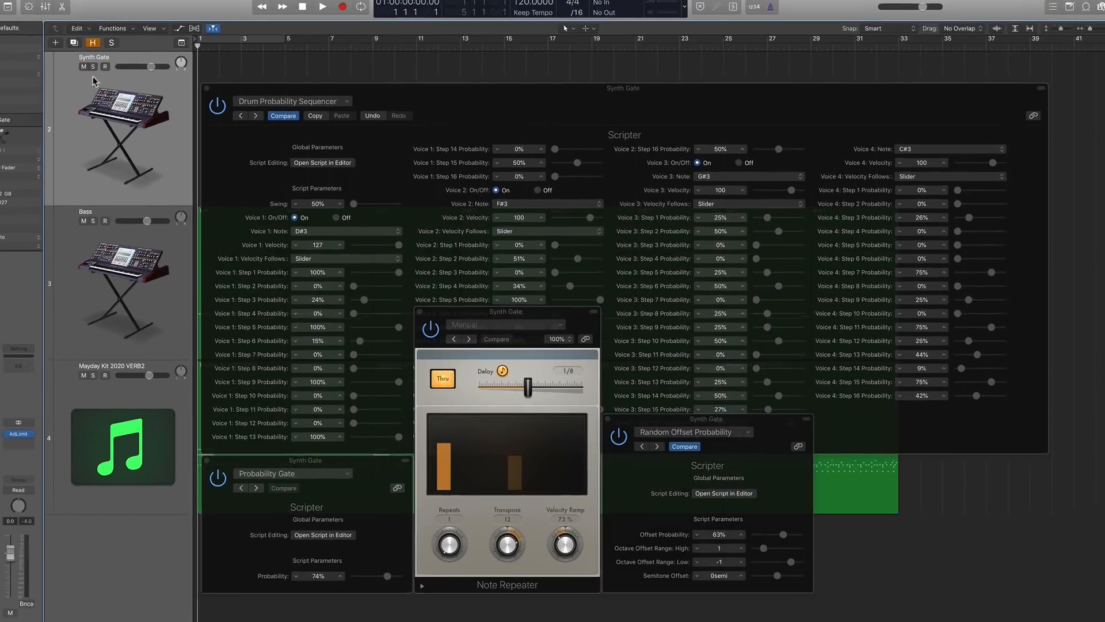
Start playback with cycle mode on, and open the Synth Gate track's ES2 above the Random Offset Probability window.
{"action": "key", "text": "space"}
{"action": "key", "text": "c"}
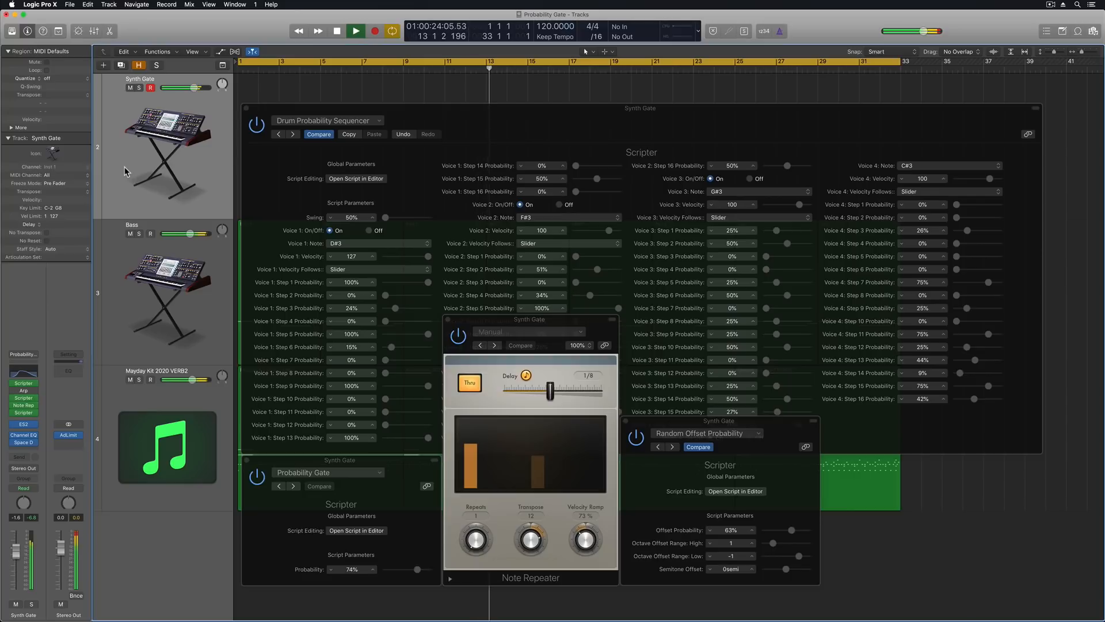
{"action": "left_click", "coordinate": [24, 424]}
{"action": "left_click_drag", "start_coordinate": [211, 35], "coordinate": [854, 146]}
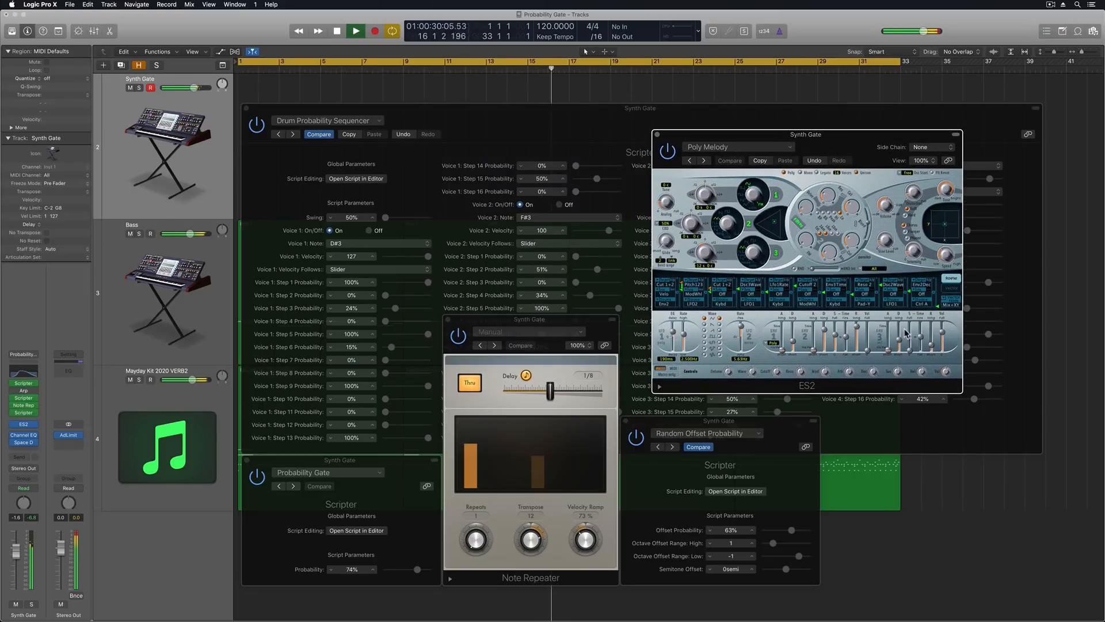
Adjust an envelope slider and the filter and output-section knobs of the ES2 during playback, and stop playback.
{"action": "left_click_drag", "start_coordinate": [900, 339], "coordinate": [902, 346]}
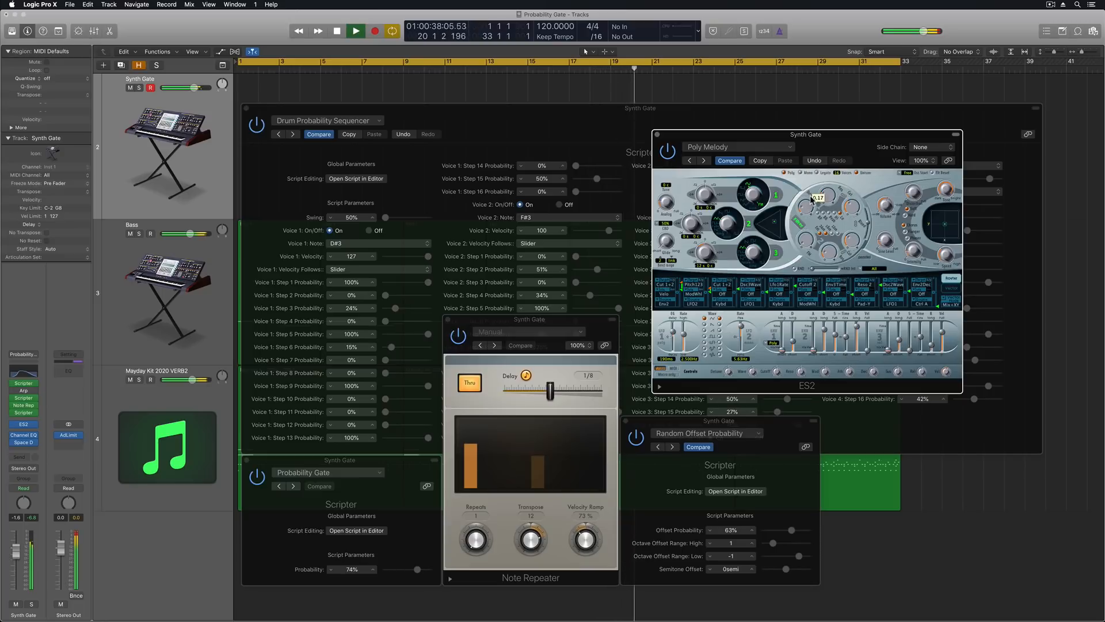
{"action": "left_click_drag", "start_coordinate": [816, 199], "coordinate": [817, 197]}
{"action": "left_click_drag", "start_coordinate": [915, 194], "coordinate": [918, 197]}
{"action": "key", "text": "space"}
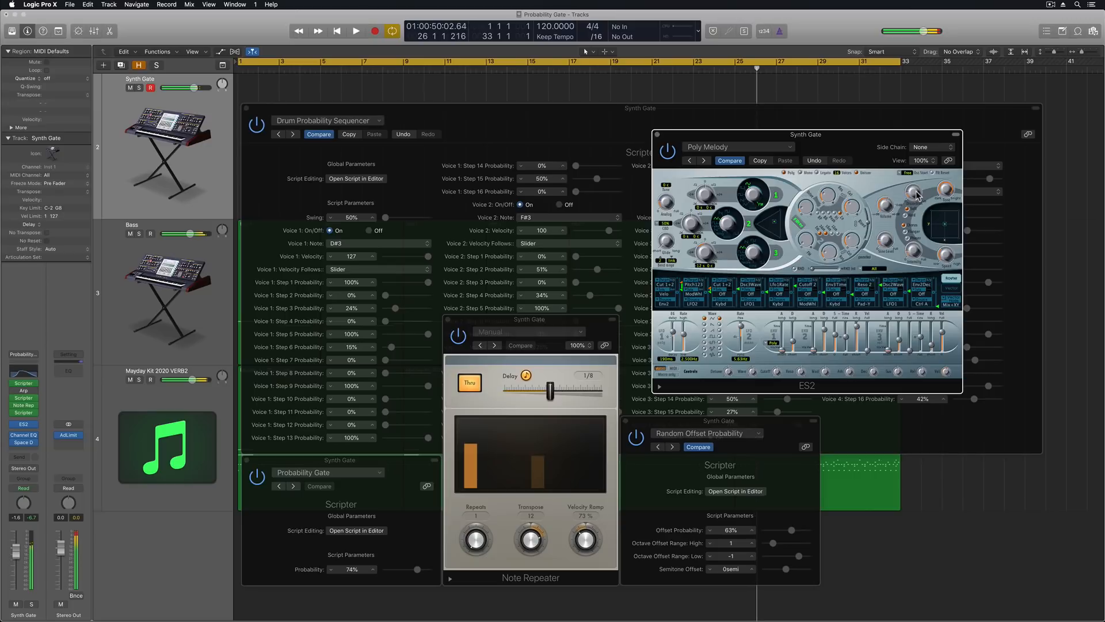